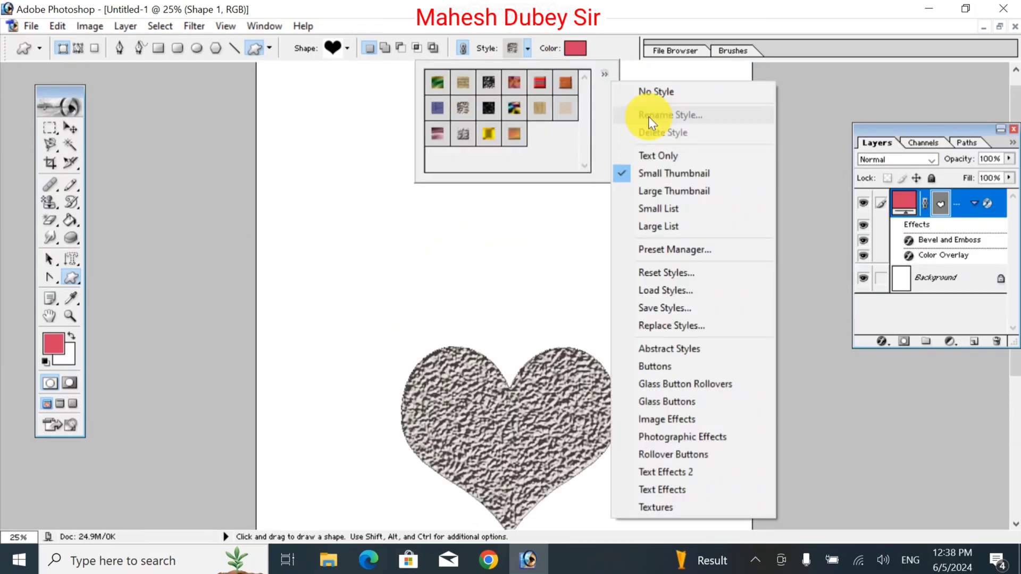
# Choose another custom shape and draw it over the blue heart in the middle of the canvas.
pyautogui.click(649, 94)
pyautogui.click(346, 48)
pyautogui.click(319, 106)
pyautogui.moveTo(359, 131); pyautogui.dragTo(509, 296)
pyautogui.rightClick(513, 257)
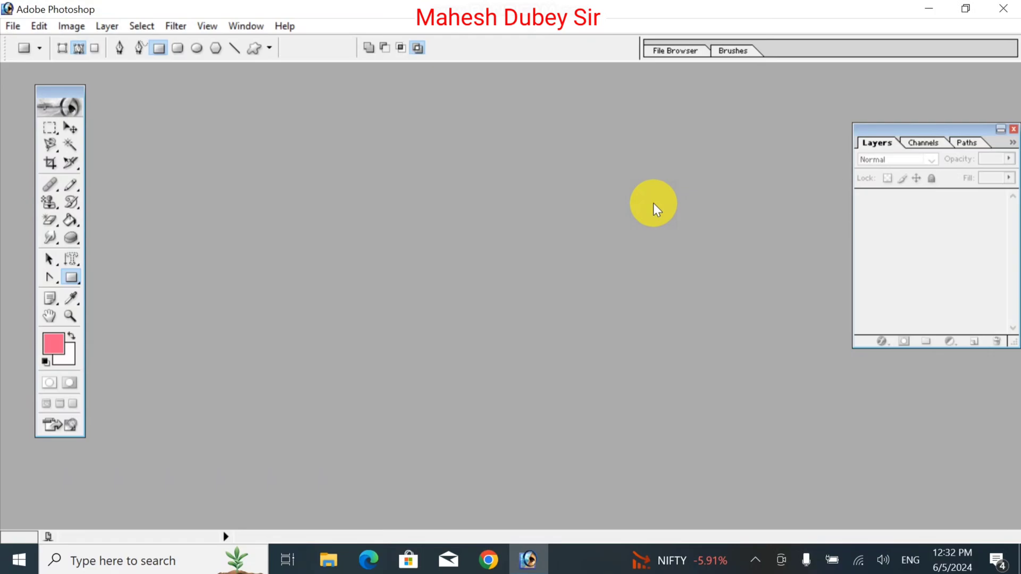
# Create a new document with the A4 preset in RGB Color mode and place its window in the middle of the workspace.
pyautogui.click(67, 277)
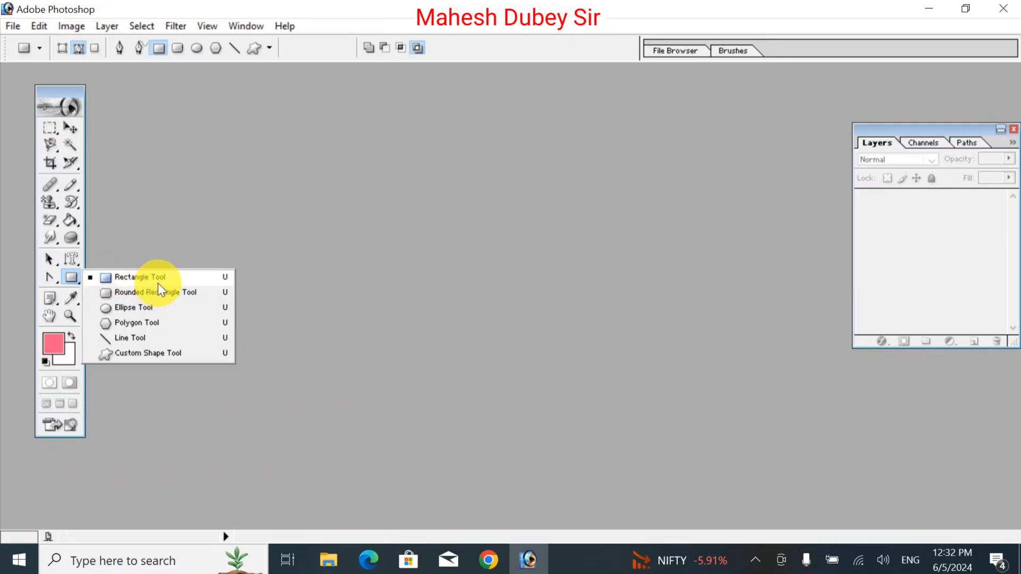
pyautogui.click(353, 218)
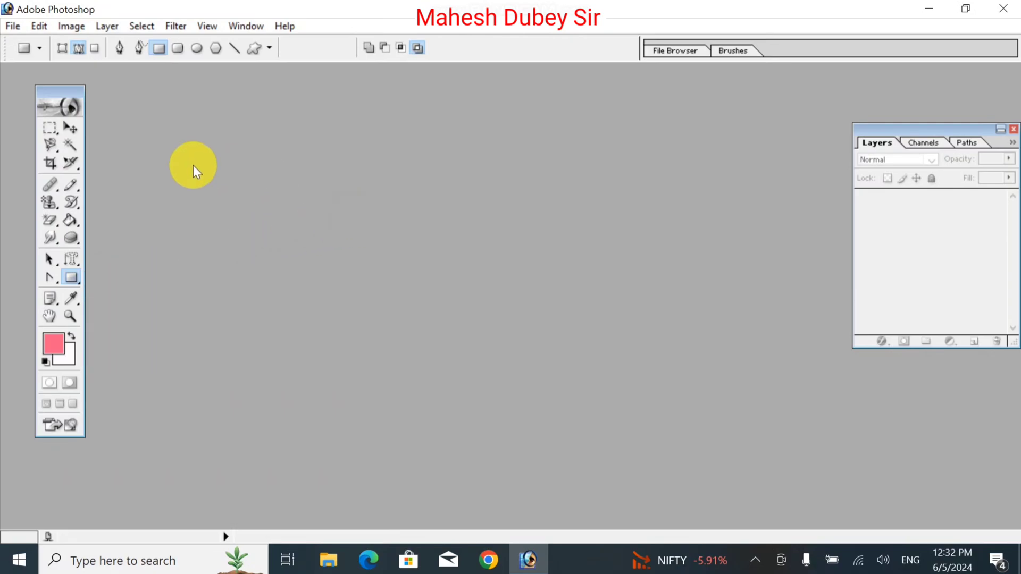
pyautogui.click(12, 14)
pyautogui.click(27, 44)
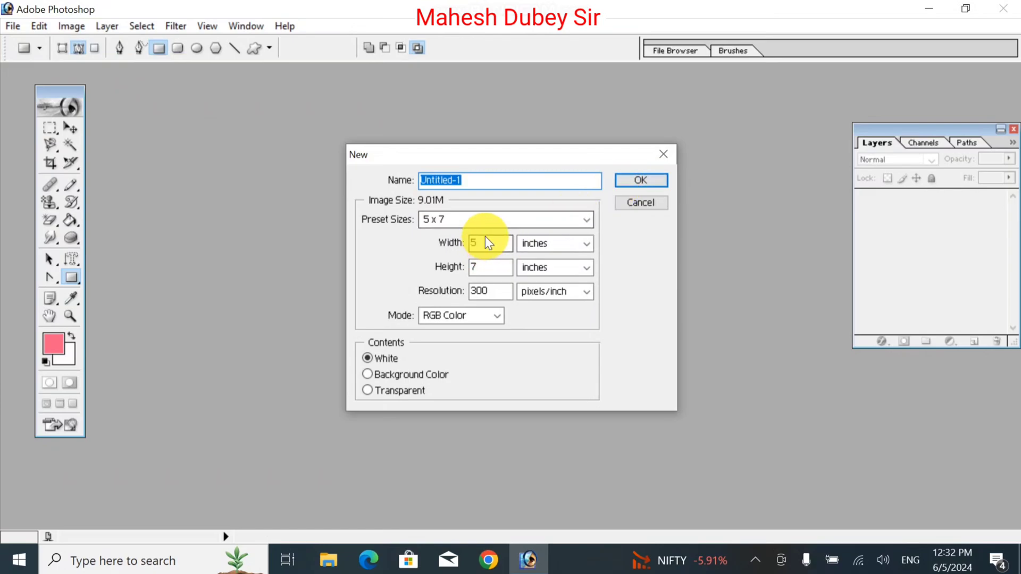
pyautogui.click(490, 215)
pyautogui.click(458, 325)
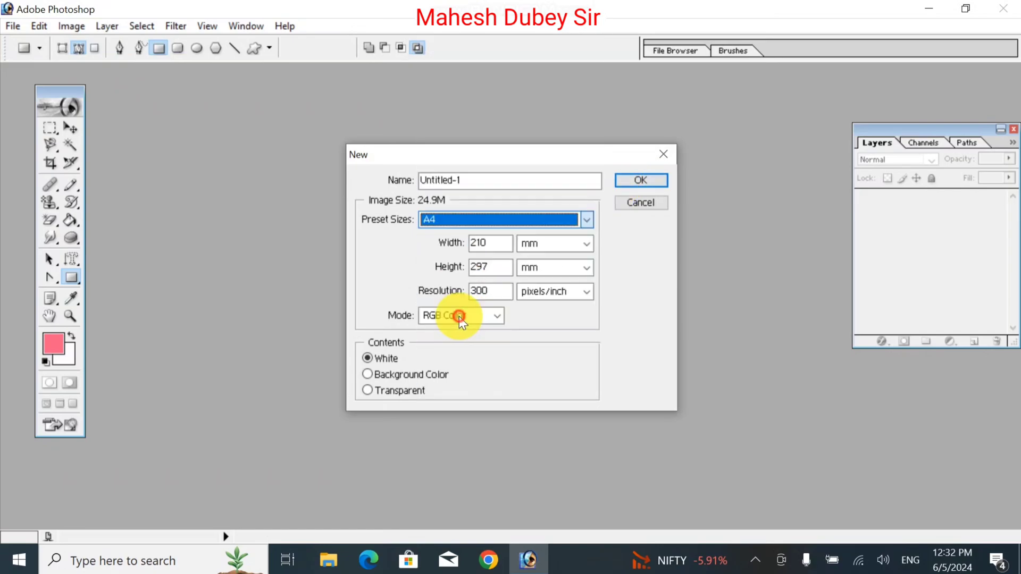
pyautogui.click(621, 180)
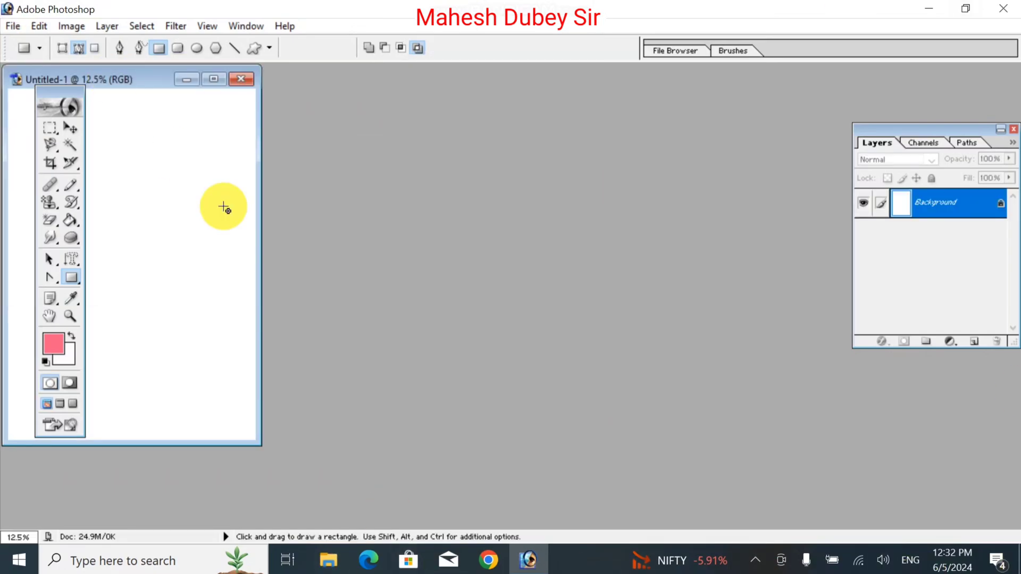
pyautogui.moveTo(133, 81); pyautogui.dragTo(500, 93)
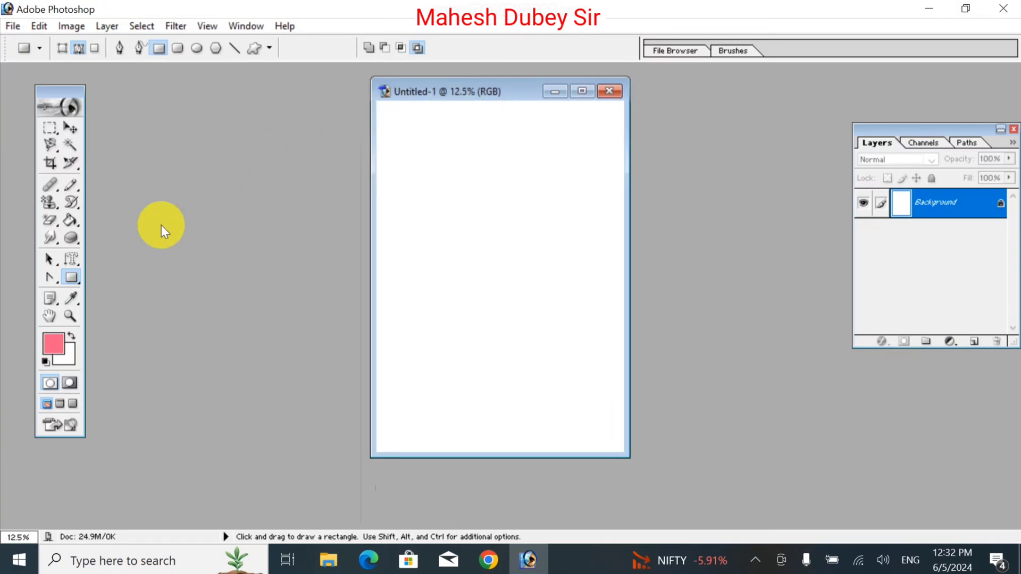
# Draw a rectangular path in the upper half of the page with the Rectangle Tool.
pyautogui.moveTo(78, 279); pyautogui.dragTo(114, 279)
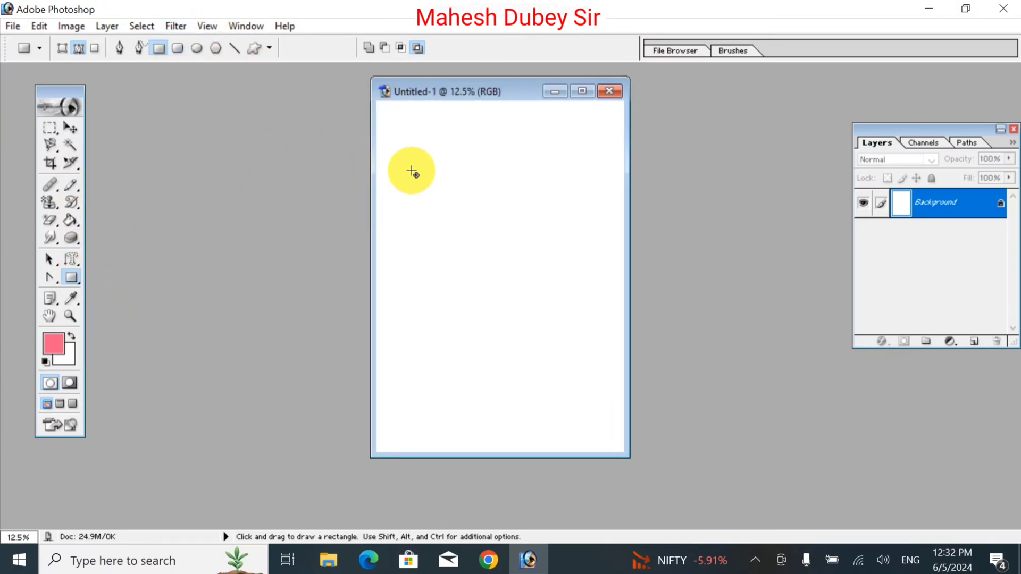
pyautogui.moveTo(411, 170); pyautogui.dragTo(564, 288)
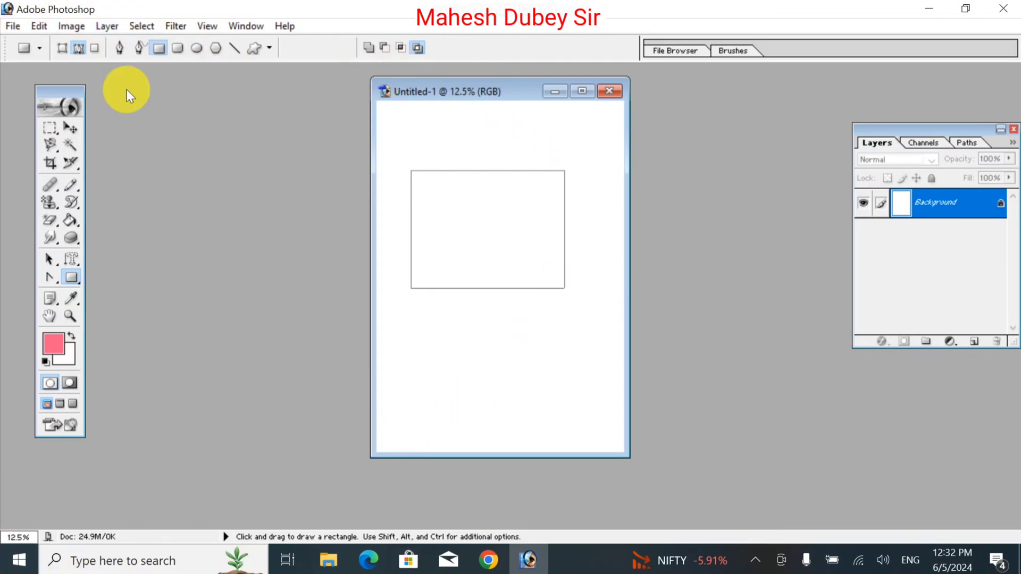
# Try to reposition the rectangular path with the Move tool, and remove the path from the page.
pyautogui.click(73, 127)
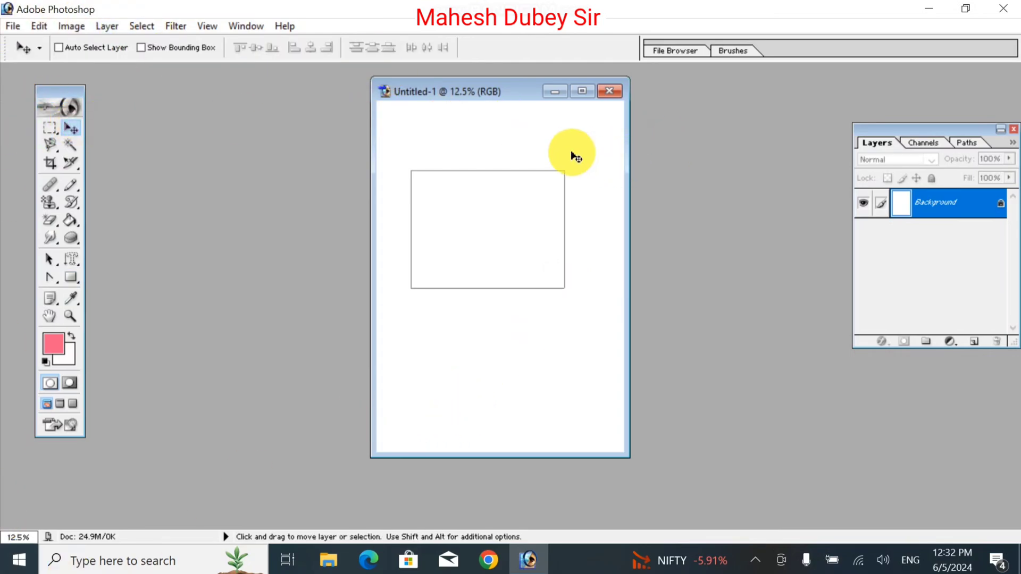
pyautogui.click(560, 190)
pyautogui.click(525, 218)
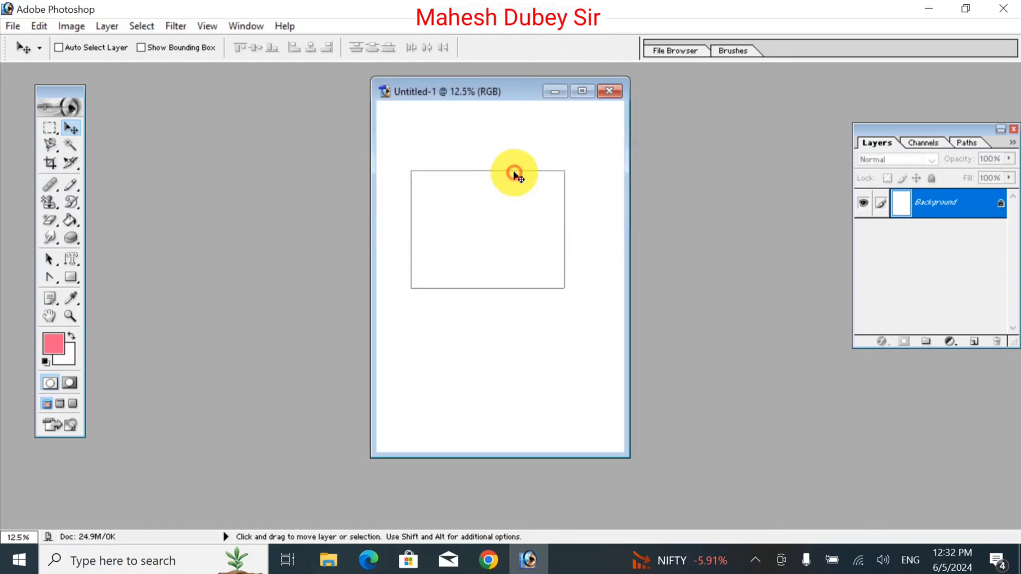
pyautogui.click(556, 224)
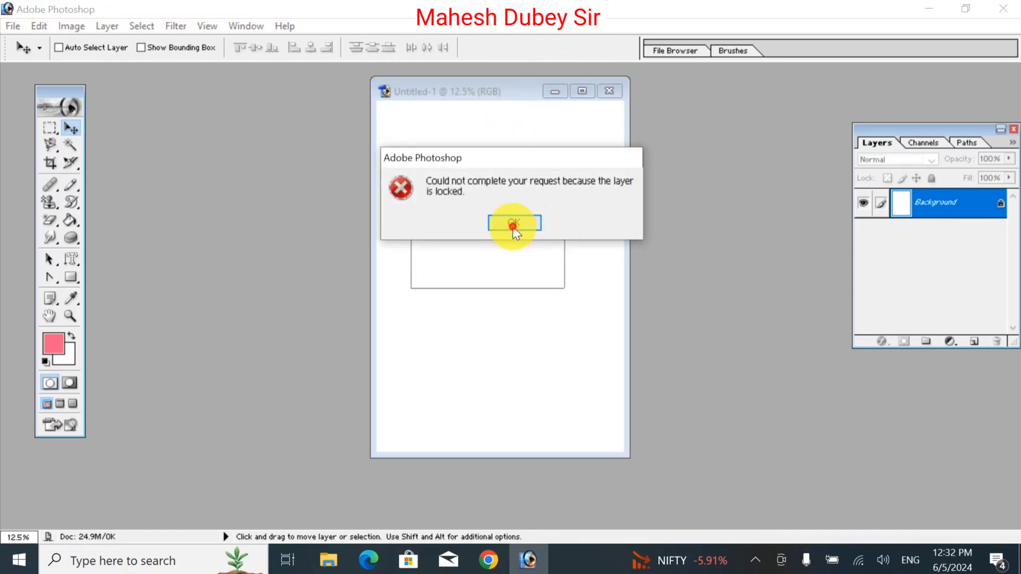
pyautogui.click(512, 226)
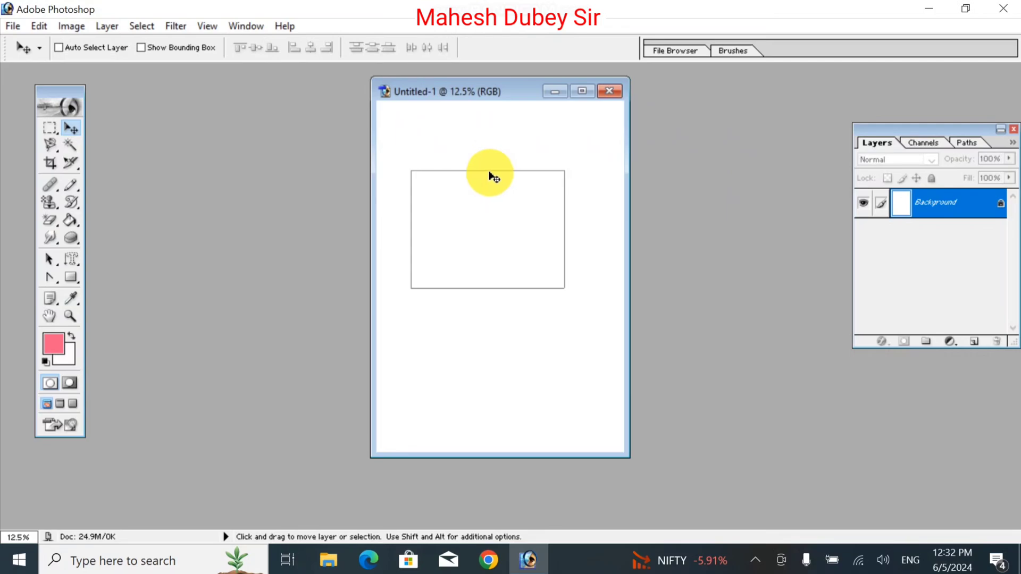
pyautogui.moveTo(490, 173); pyautogui.dragTo(505, 198)
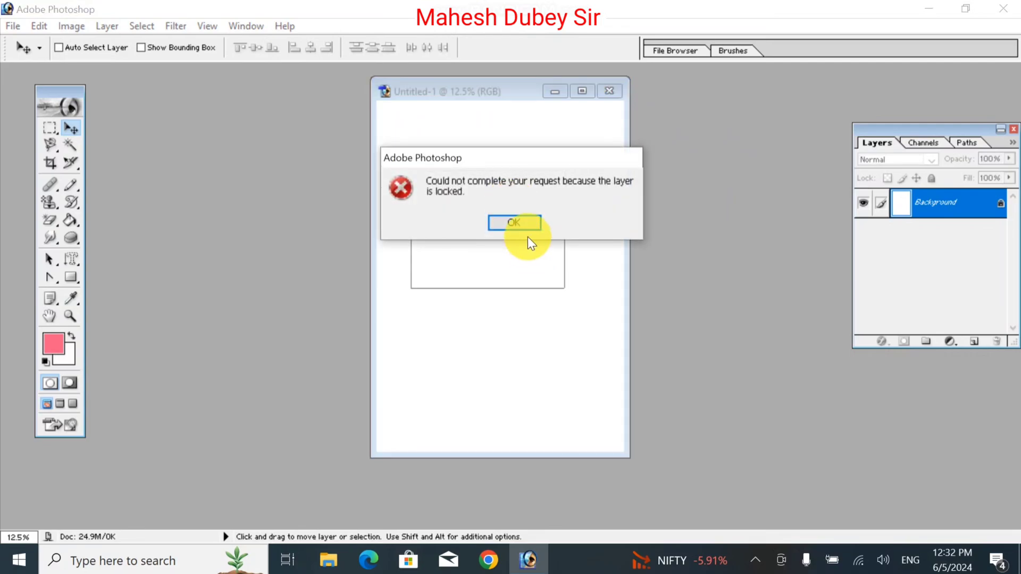
pyautogui.click(516, 223)
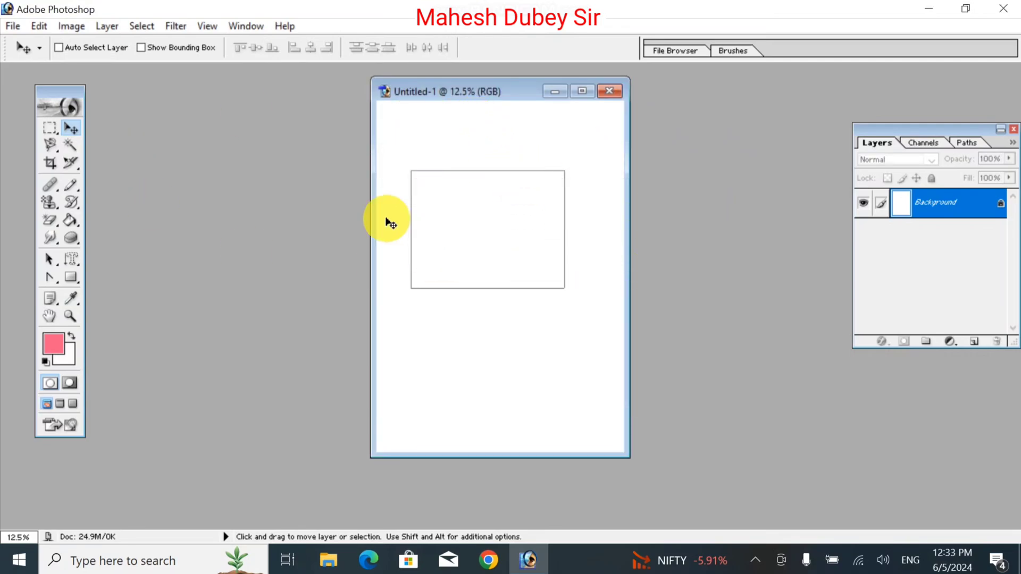
pyautogui.hotkey('ctrl', 'd')
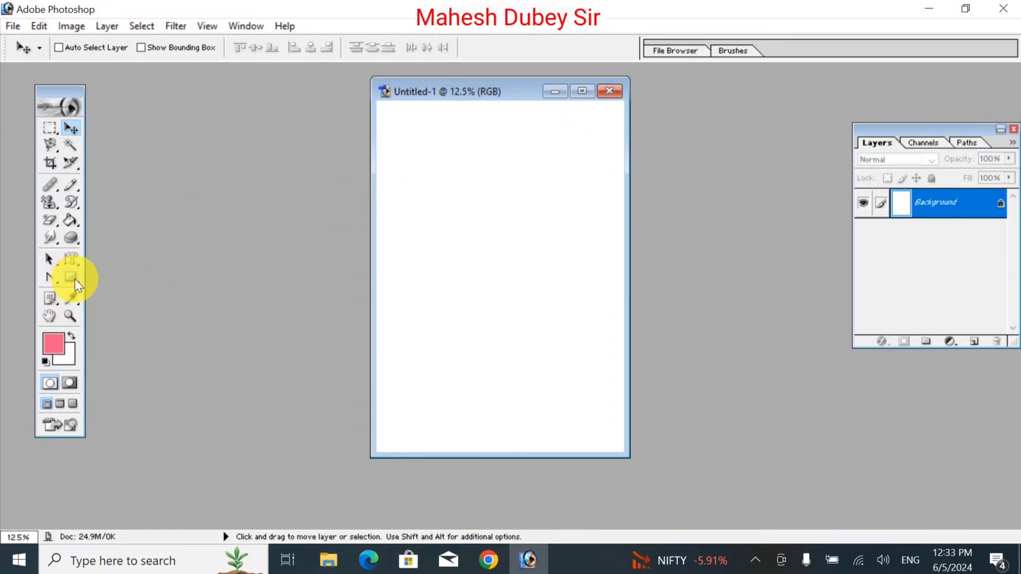
# Set the Rectangle Tool to create shape layers with the red, orange and yellow radial gradient style.
pyautogui.click(575, 94)
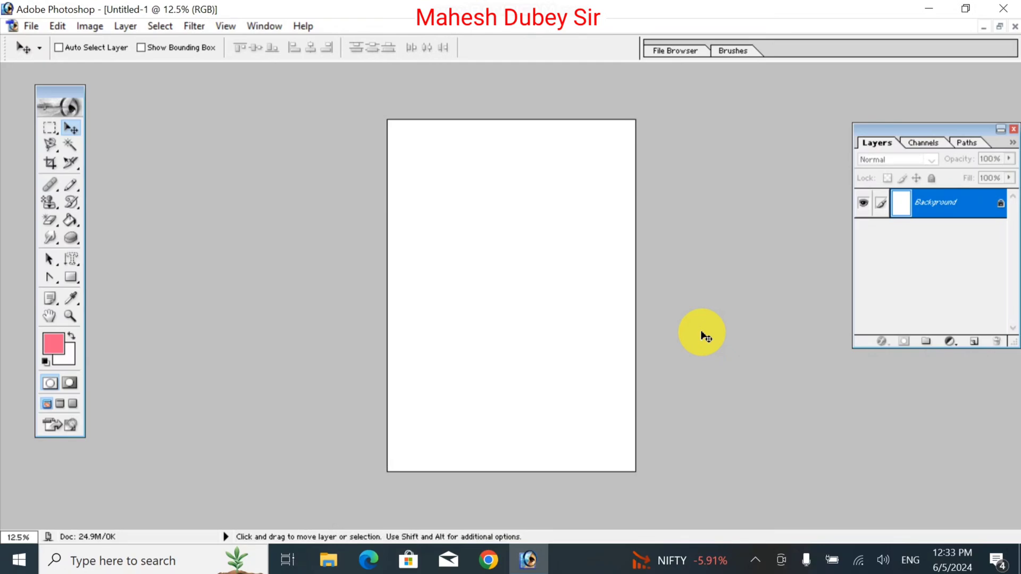
pyautogui.hotkey('ctrl', '+')
pyautogui.hotkey('ctrl', '+')
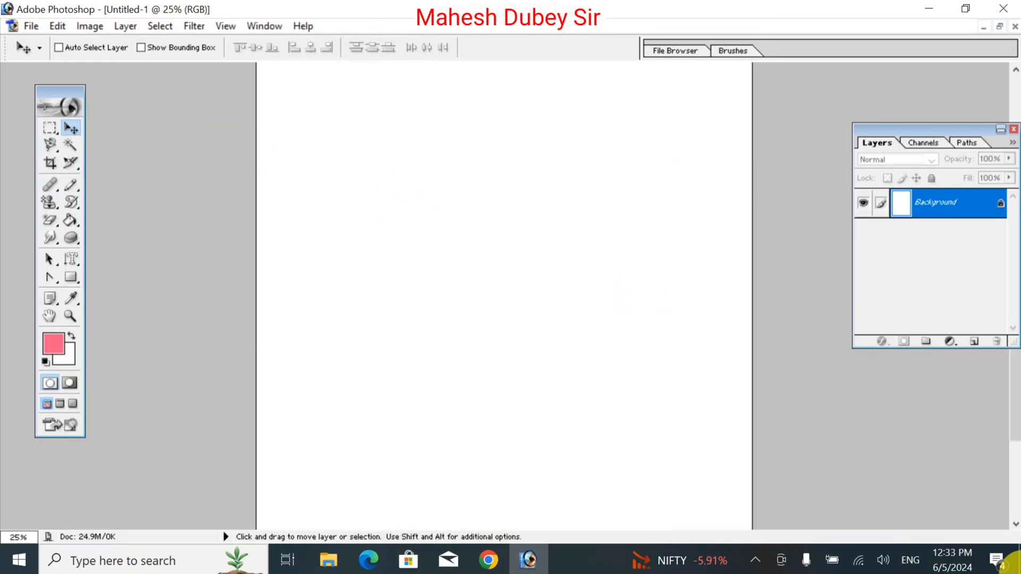
pyautogui.click(71, 278)
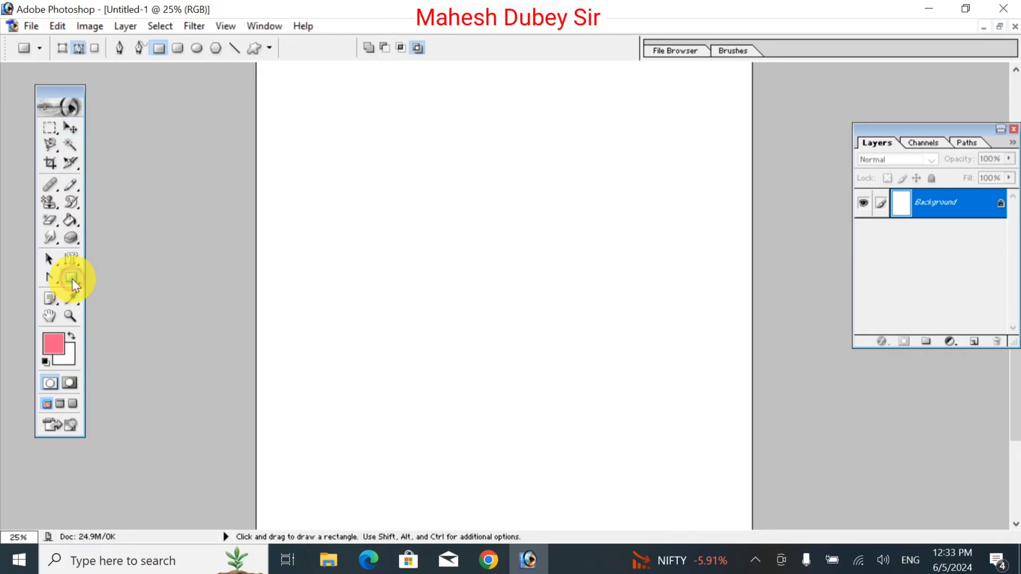
pyautogui.click(62, 47)
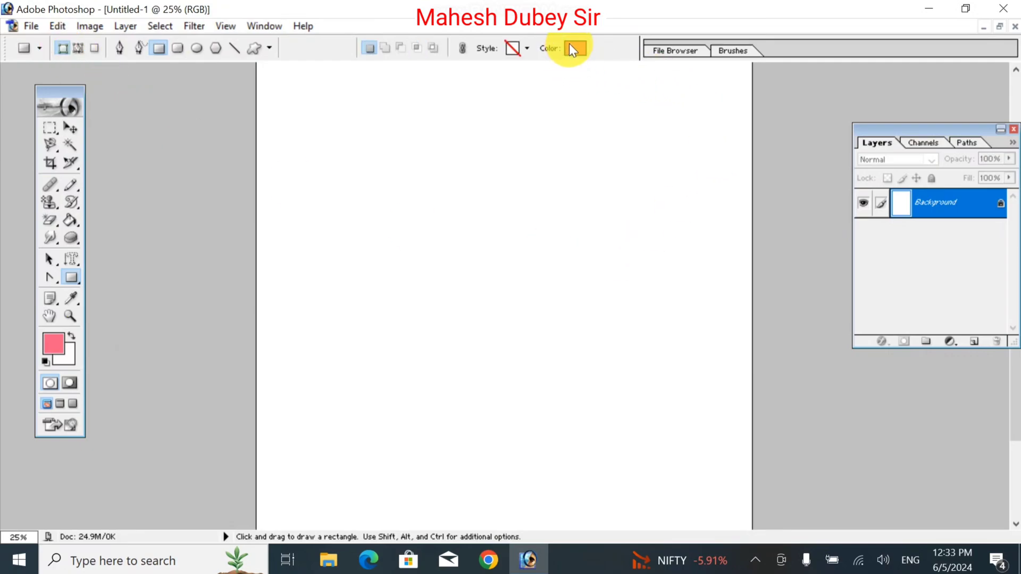
pyautogui.click(527, 48)
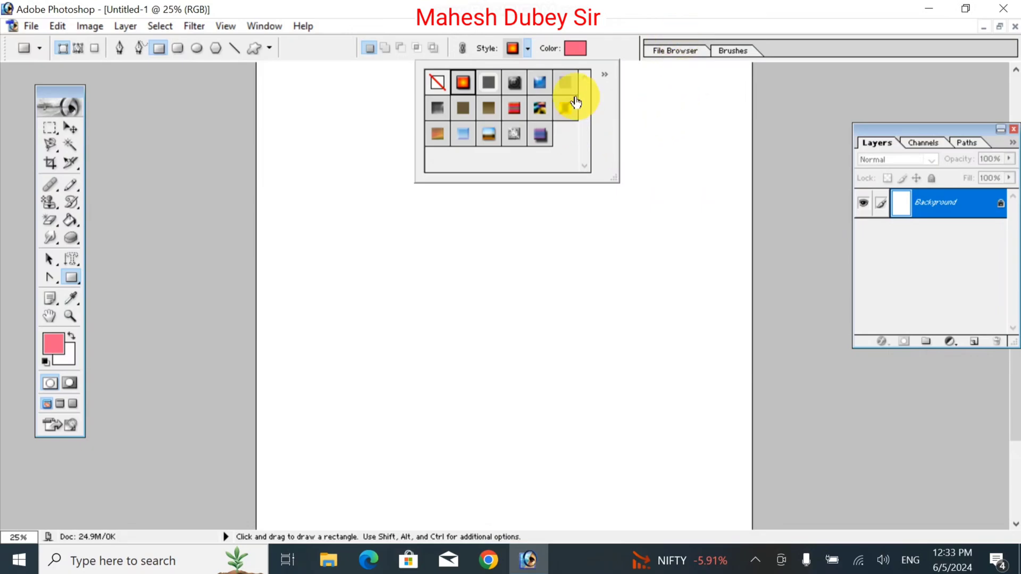
pyautogui.click(671, 139)
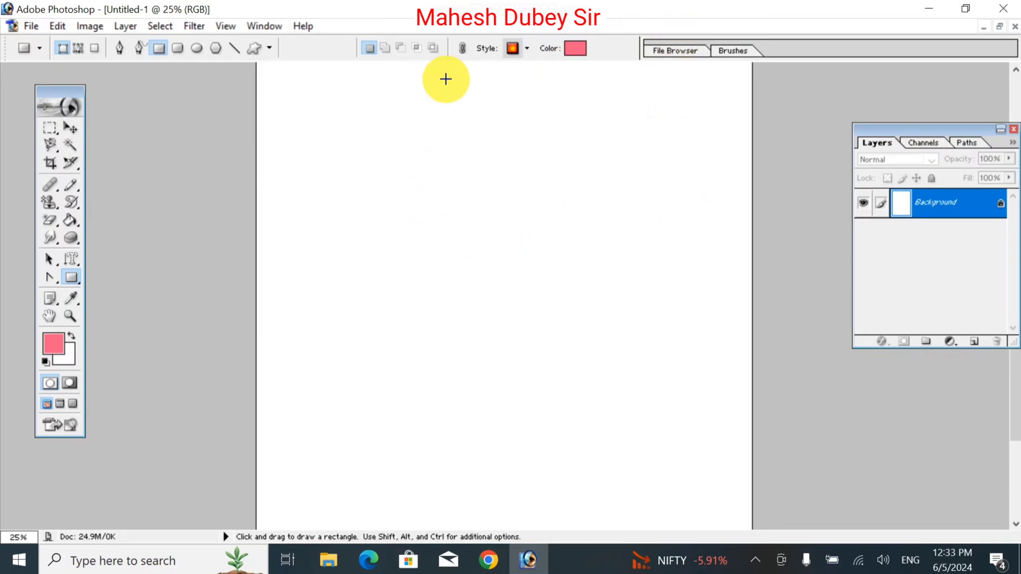
# Draw a styled rectangle in the upper part of the page and move it slightly down toward the page's left edge.
pyautogui.moveTo(377, 134); pyautogui.dragTo(563, 273)
pyautogui.click(70, 127)
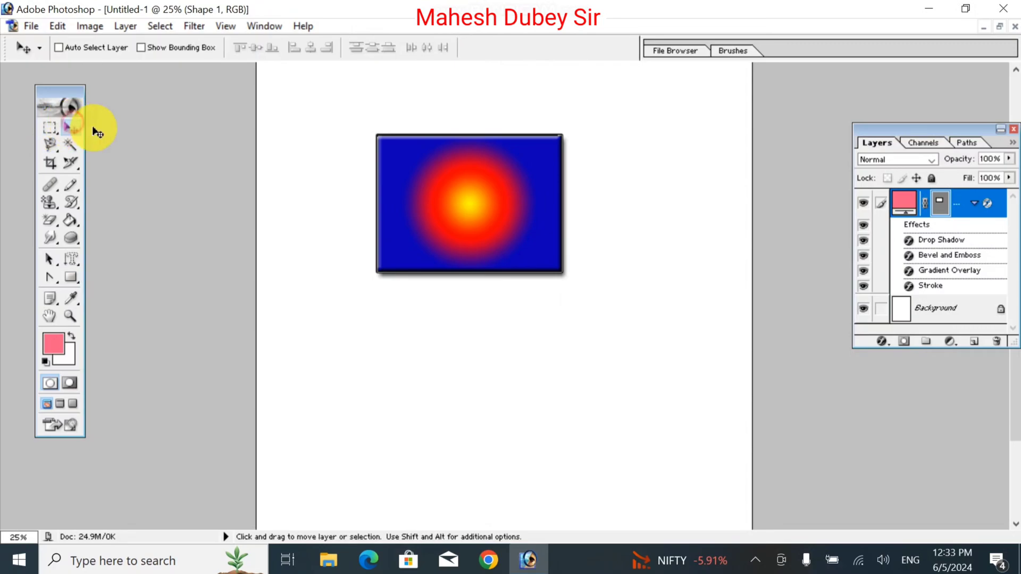
pyautogui.moveTo(508, 176); pyautogui.dragTo(460, 191)
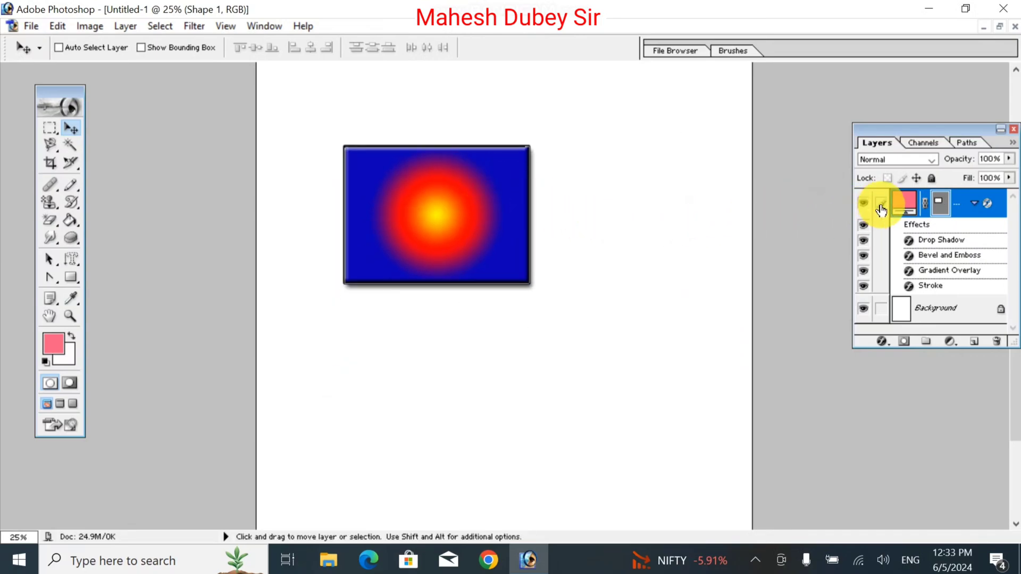
# Delete the styled rectangle's shape layer.
pyautogui.moveTo(898, 205); pyautogui.dragTo(997, 341)
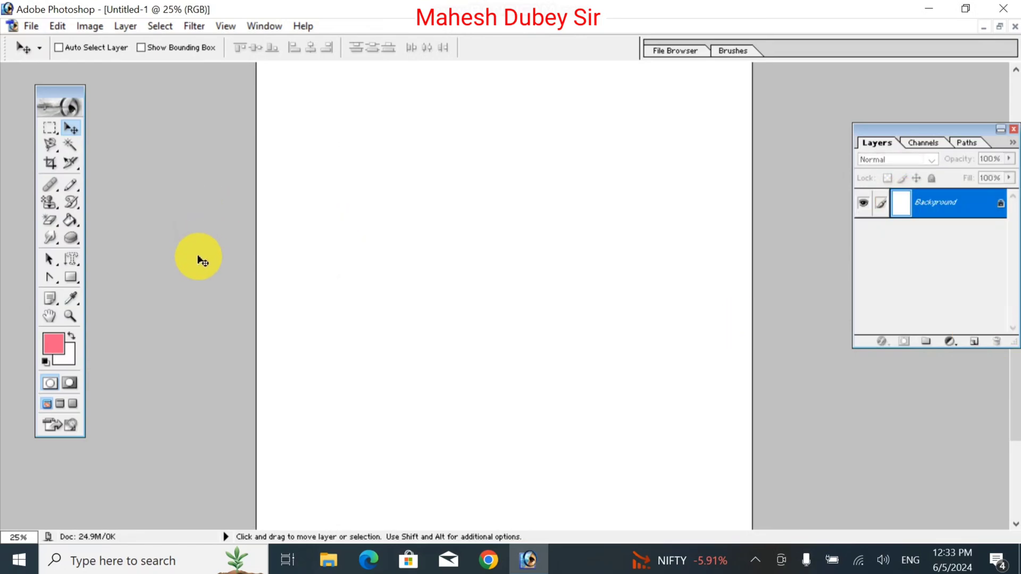
# Draw two constrained squares side by side with a narrow gap between them, both on the same styled shape layer.
pyautogui.click(71, 277)
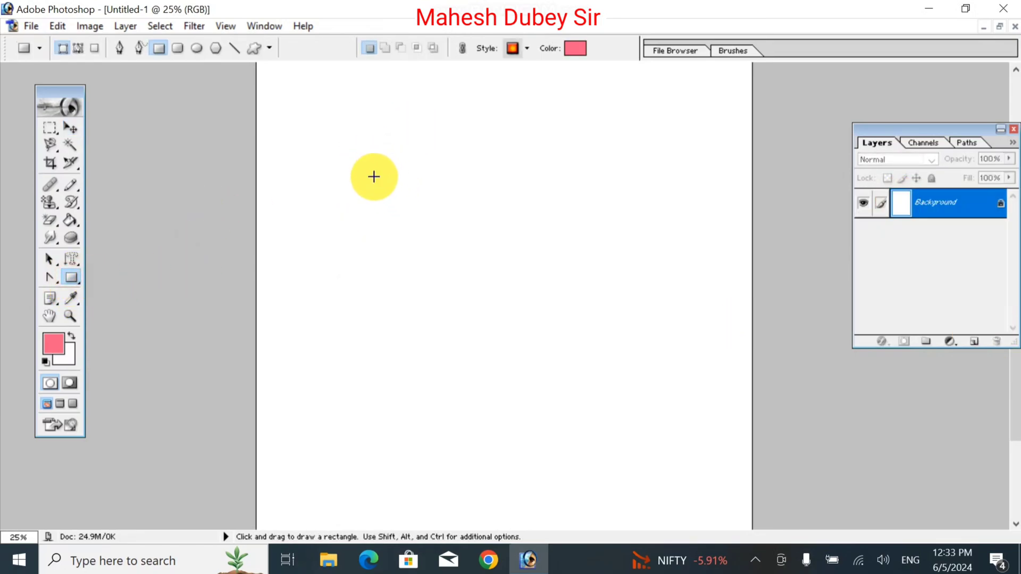
pyautogui.moveTo(375, 178); pyautogui.dragTo(541, 316)
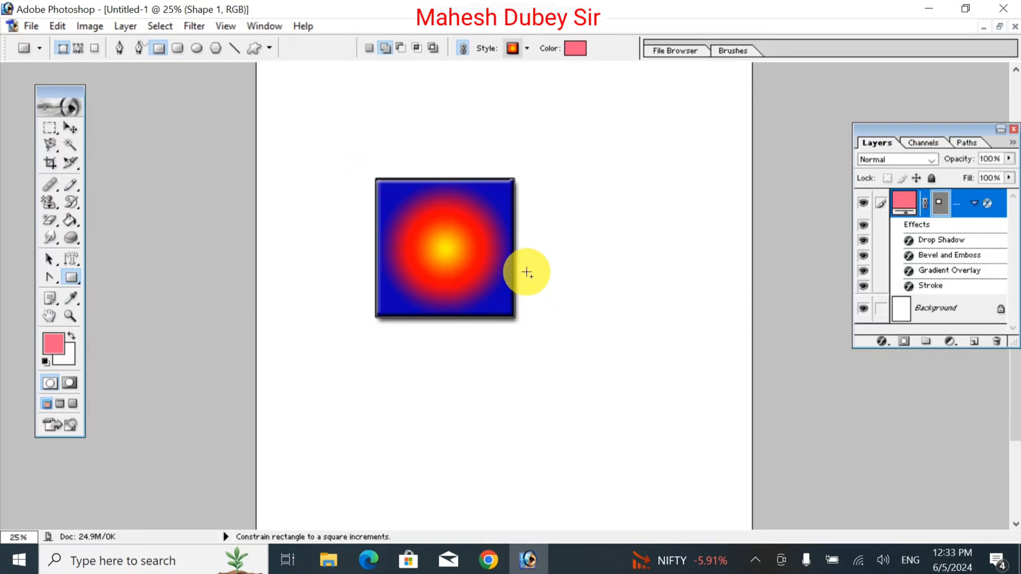
pyautogui.moveTo(538, 175); pyautogui.dragTo(692, 330)
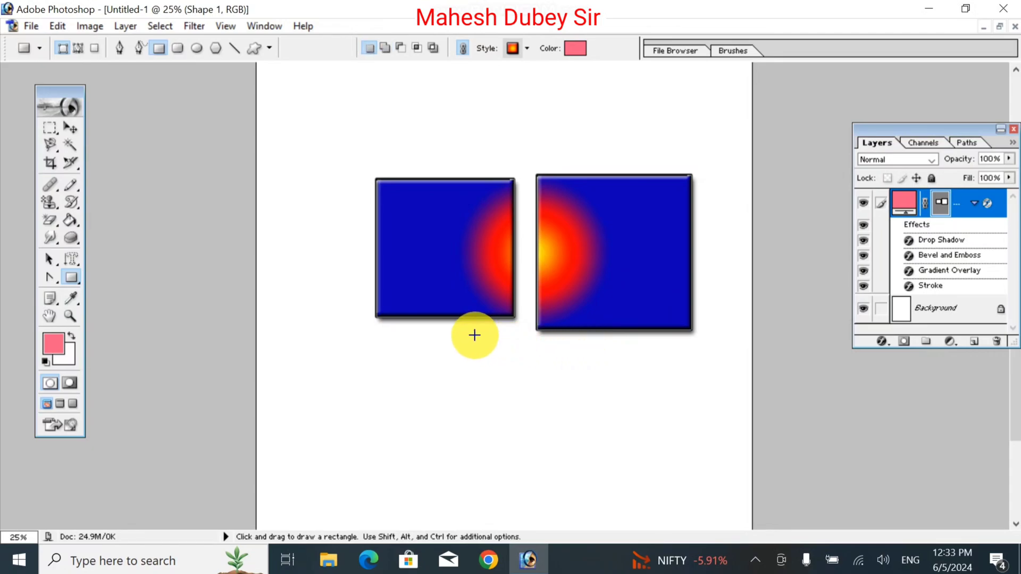
# Add three smaller squares to the same shape layer above the two large ones: one over the gap and one on either side.
pyautogui.moveTo(467, 92); pyautogui.dragTo(568, 189)
pyautogui.press('shift')
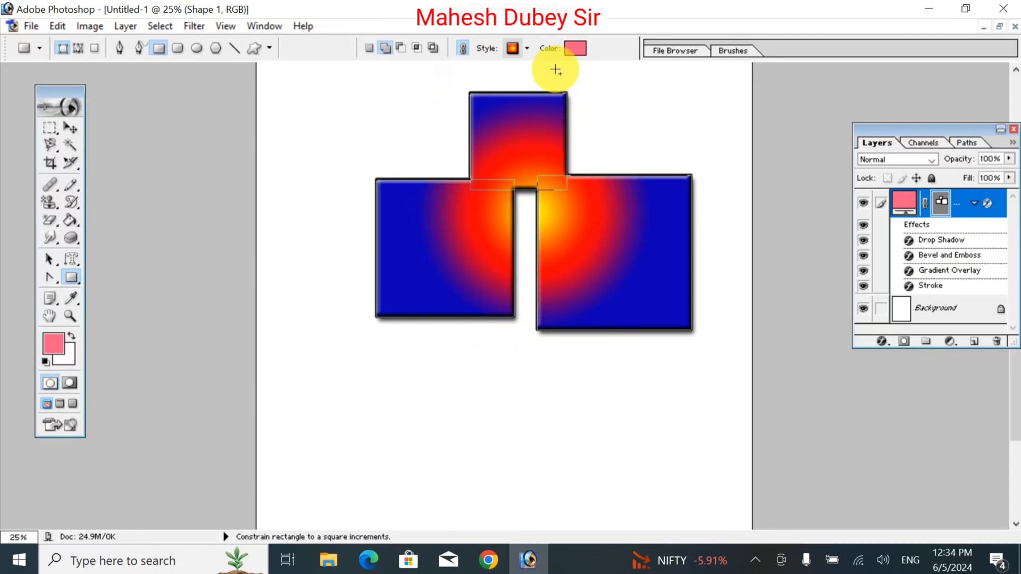
pyautogui.moveTo(587, 79); pyautogui.dragTo(680, 155)
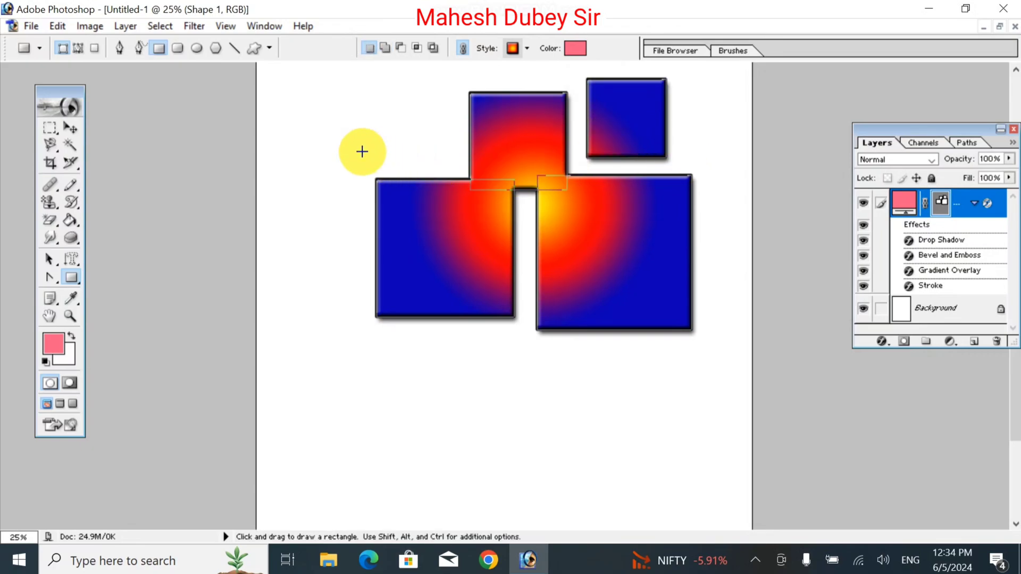
pyautogui.press('shift')
pyautogui.moveTo(358, 111); pyautogui.dragTo(462, 173)
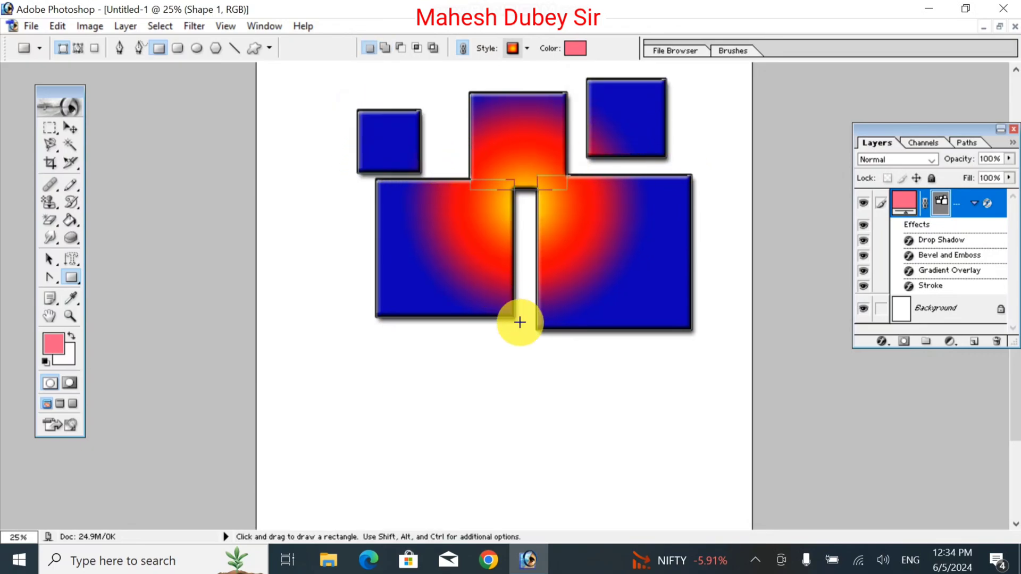
# Add two overlapping squares beneath the large pair and a small square across the gap between them, on the same shape layer.
pyautogui.press('shift')
pyautogui.moveTo(520, 316); pyautogui.dragTo(579, 390)
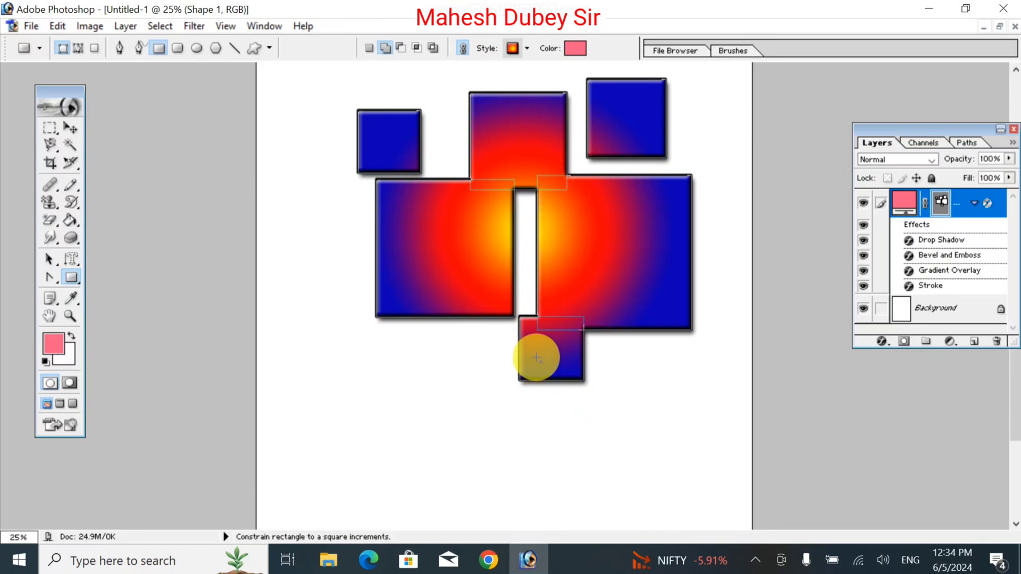
pyautogui.moveTo(437, 320); pyautogui.dragTo(534, 408)
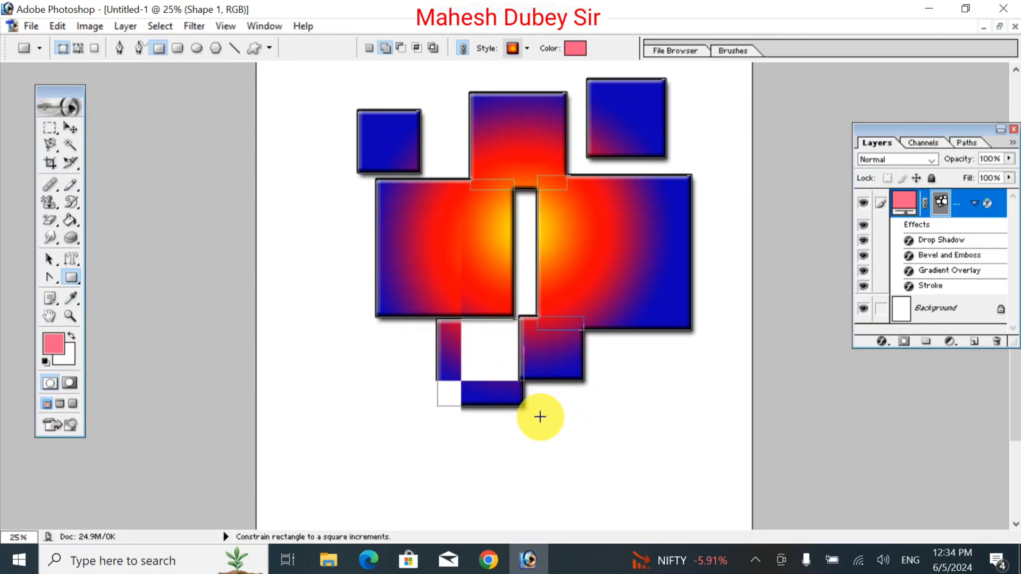
pyautogui.moveTo(518, 200); pyautogui.dragTo(564, 288)
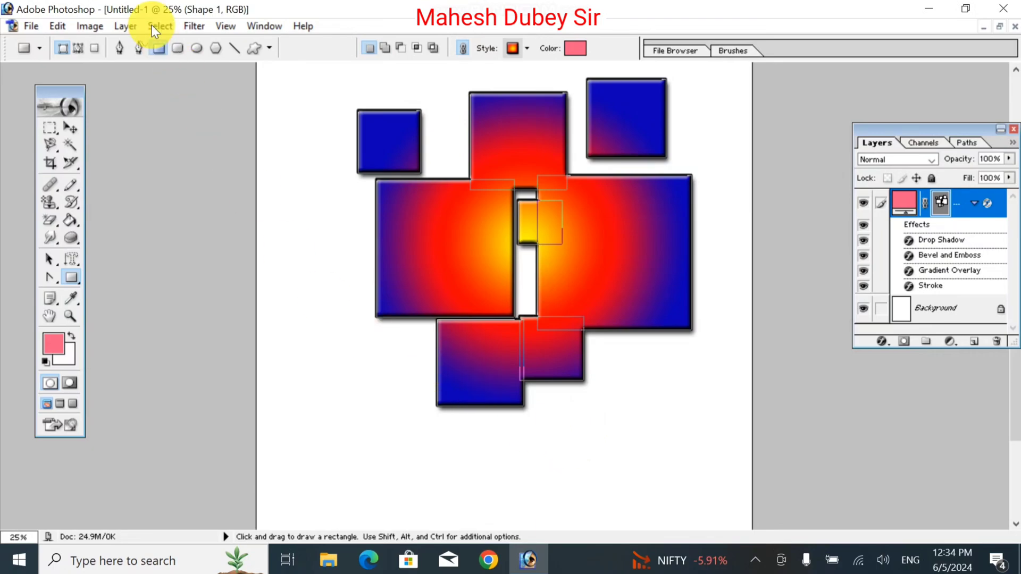
# Move the group of squares slightly down the page and delete its shape layer.
pyautogui.click(71, 128)
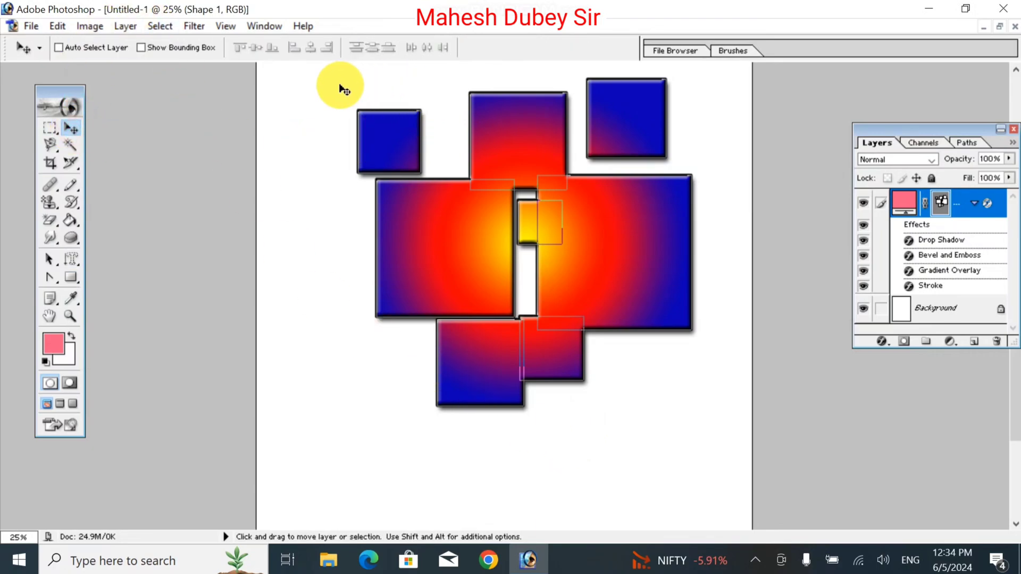
pyautogui.moveTo(535, 133); pyautogui.dragTo(531, 161)
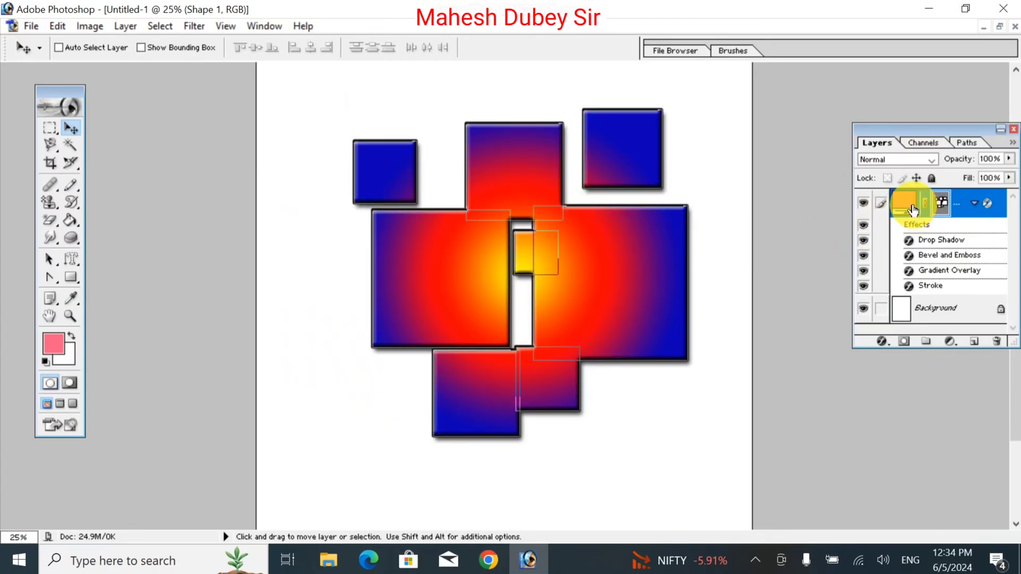
pyautogui.moveTo(912, 210); pyautogui.dragTo(996, 338)
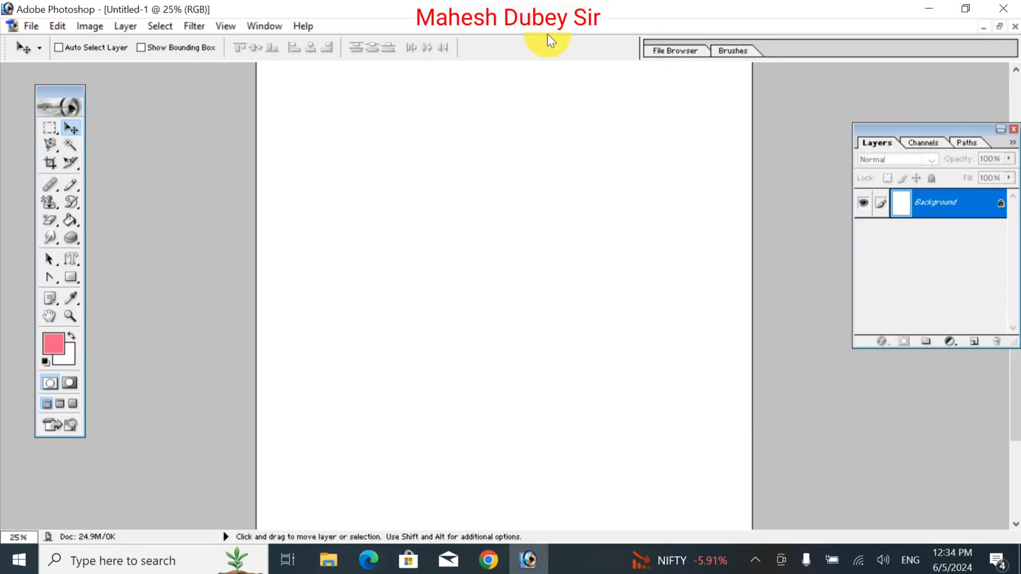
pyautogui.click(259, 27)
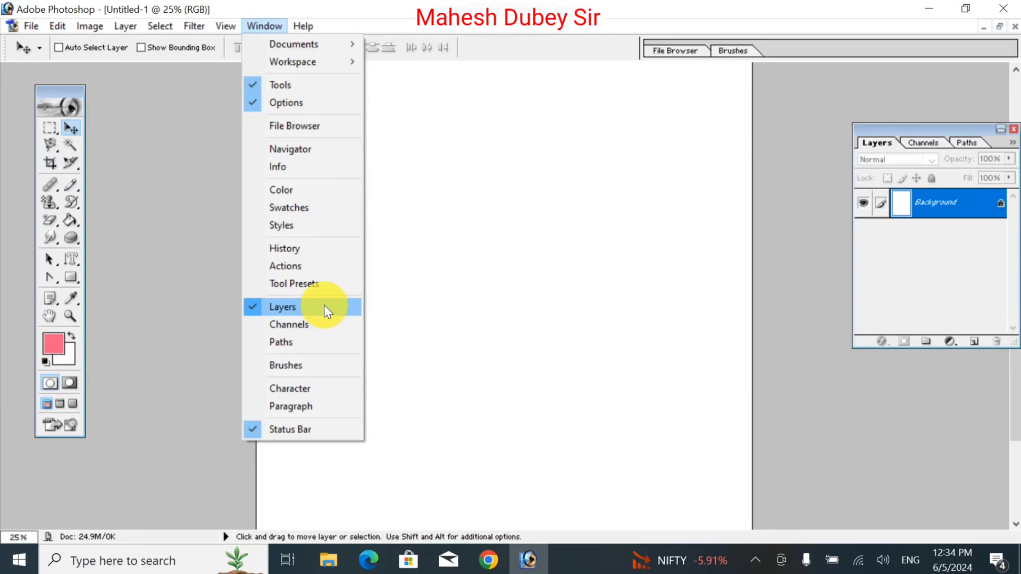
pyautogui.click(512, 265)
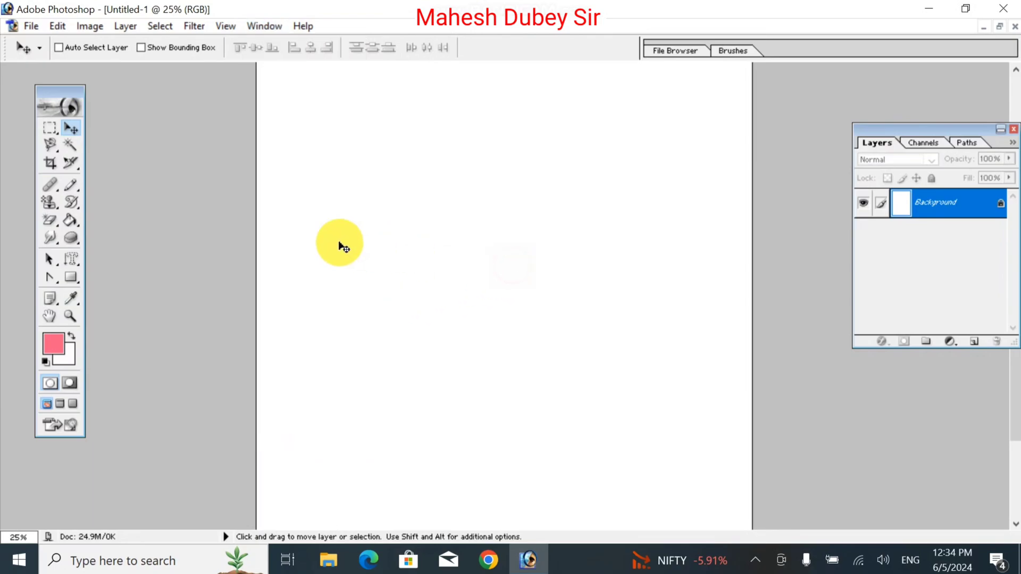
# Draw a large rounded rectangle with a 10 px corner radius on the upper half of the page, using the current gradient style.
pyautogui.click(69, 279)
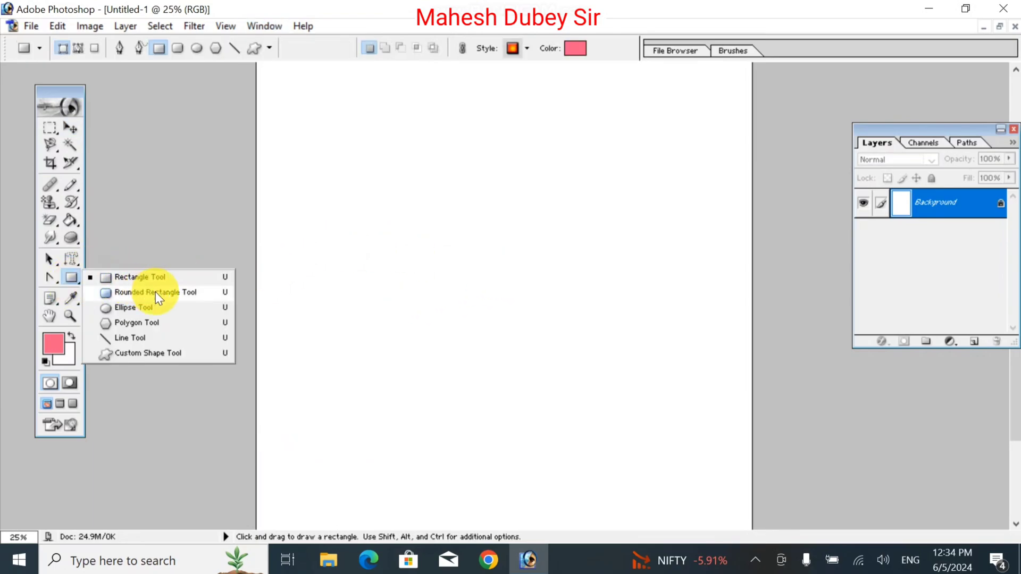
pyautogui.click(164, 295)
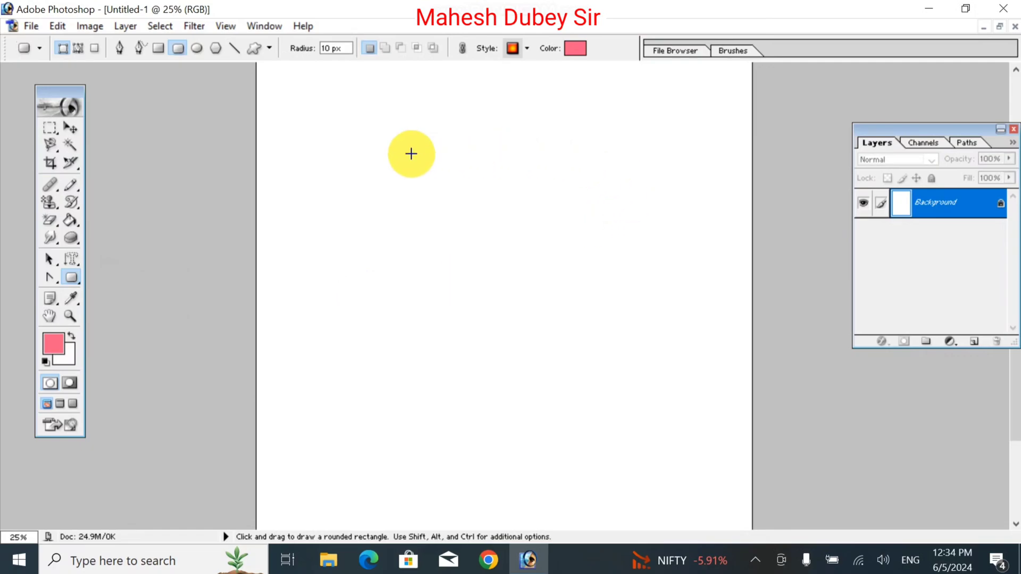
pyautogui.moveTo(350, 168); pyautogui.dragTo(534, 344)
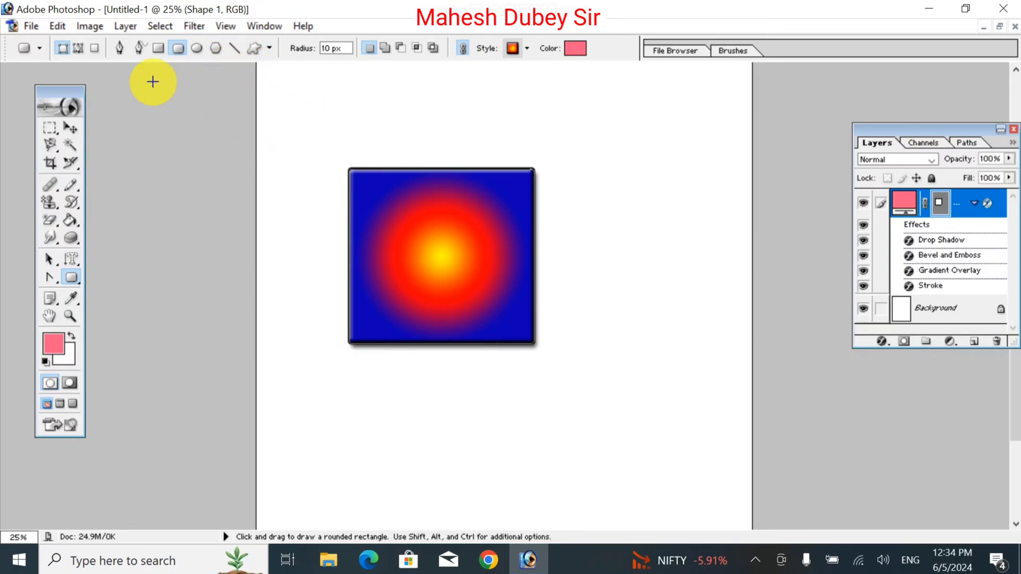
pyautogui.click(40, 48)
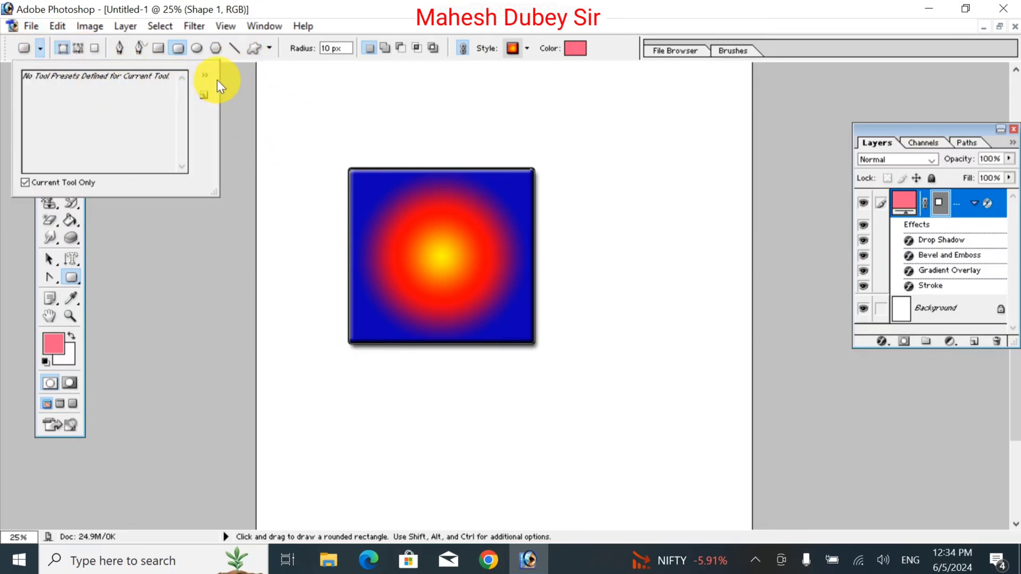
pyautogui.click(274, 47)
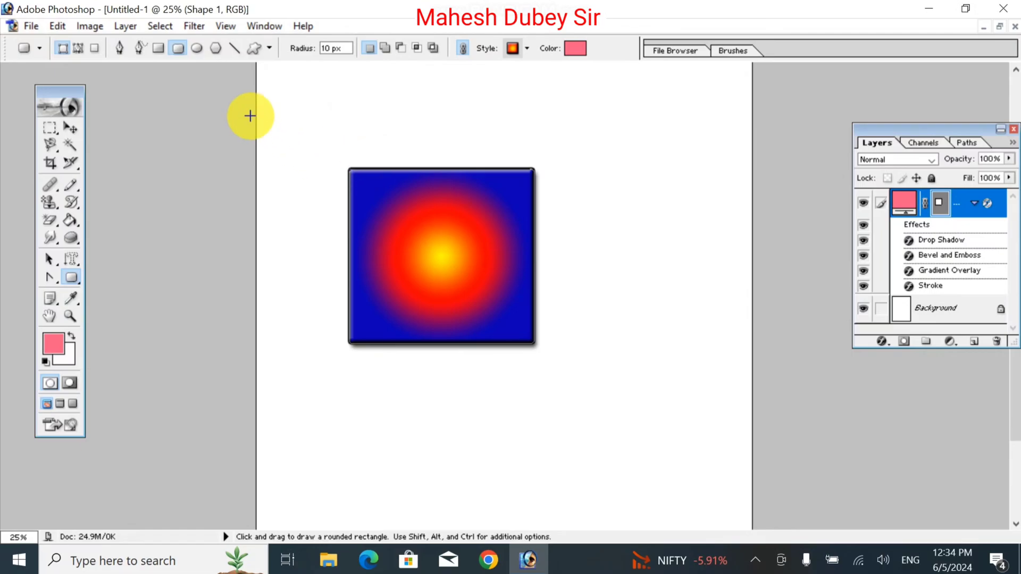
# Try the multicolour marbled and yellow-orange satin styles on the rounded rectangle, and settle on the blue-to-gold chrome style.
pyautogui.click(527, 48)
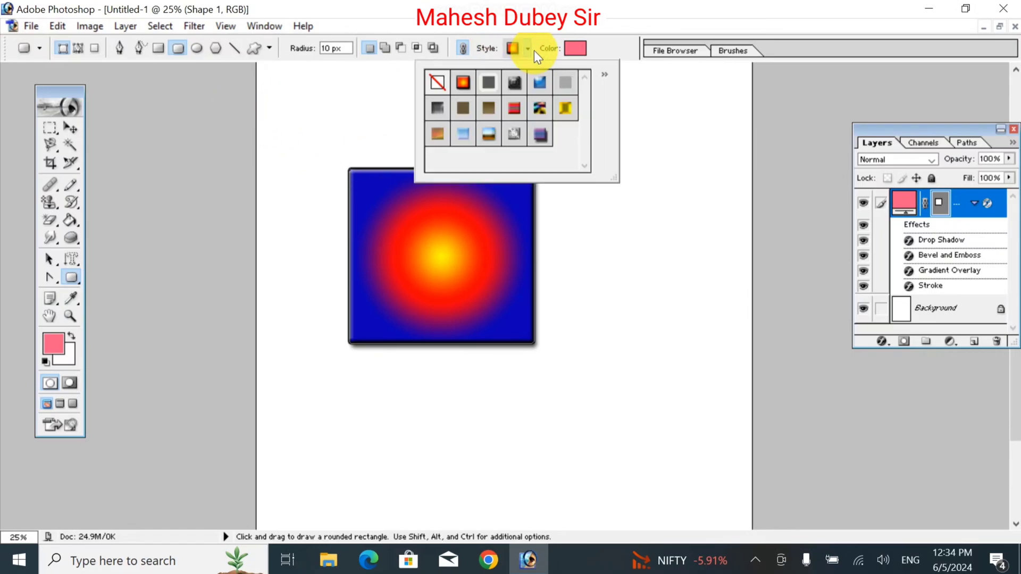
pyautogui.click(540, 109)
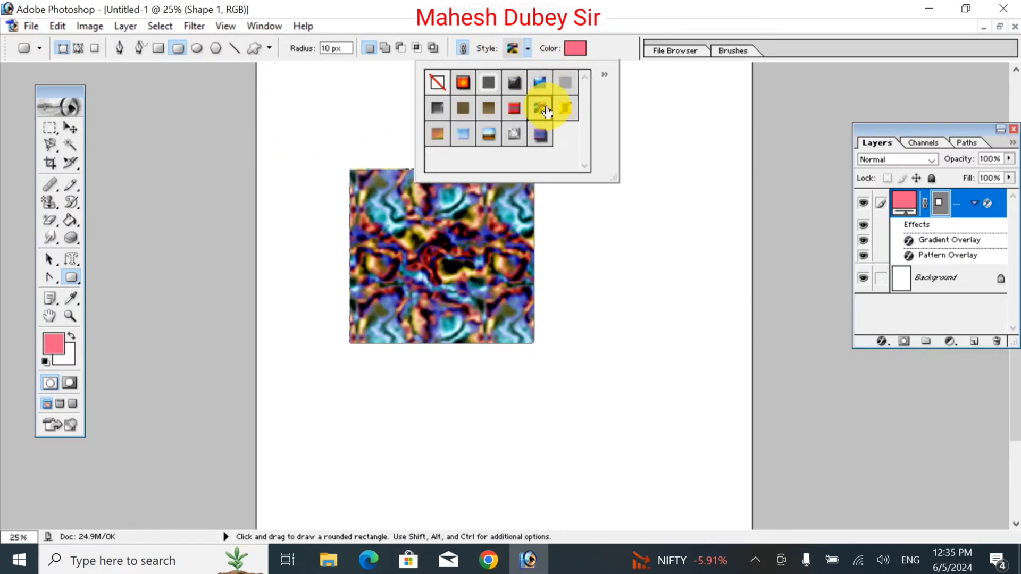
pyautogui.click(564, 106)
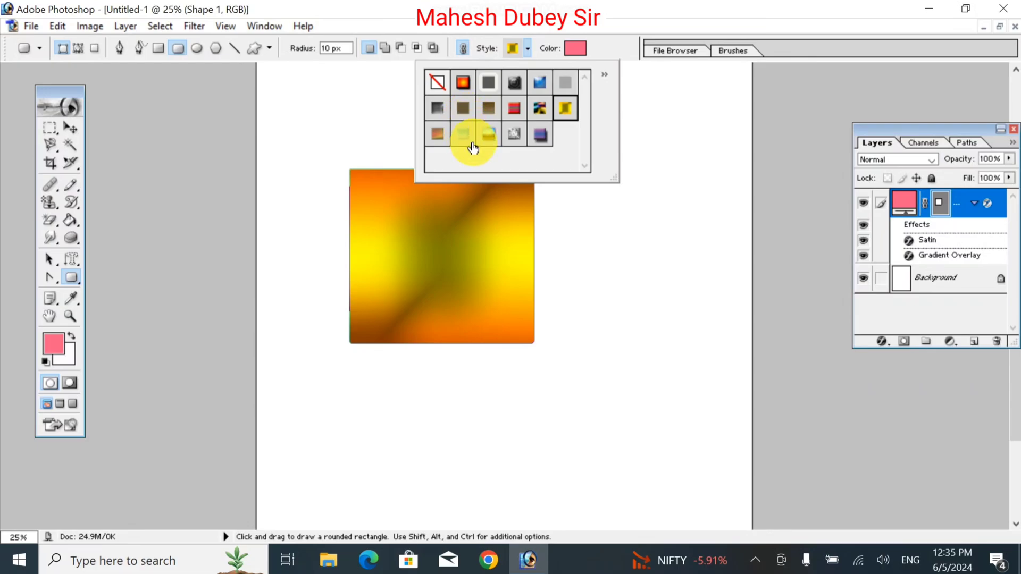
pyautogui.click(488, 135)
# Set the rounded rectangle's fill colour to dark maroon 490817.
pyautogui.click(572, 48)
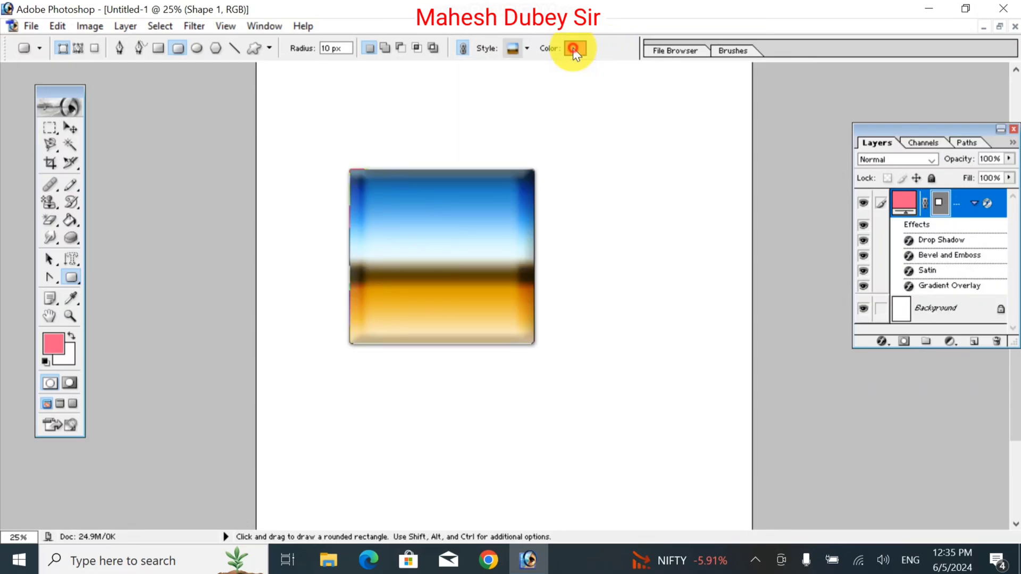
pyautogui.click(804, 259)
pyautogui.click(814, 313)
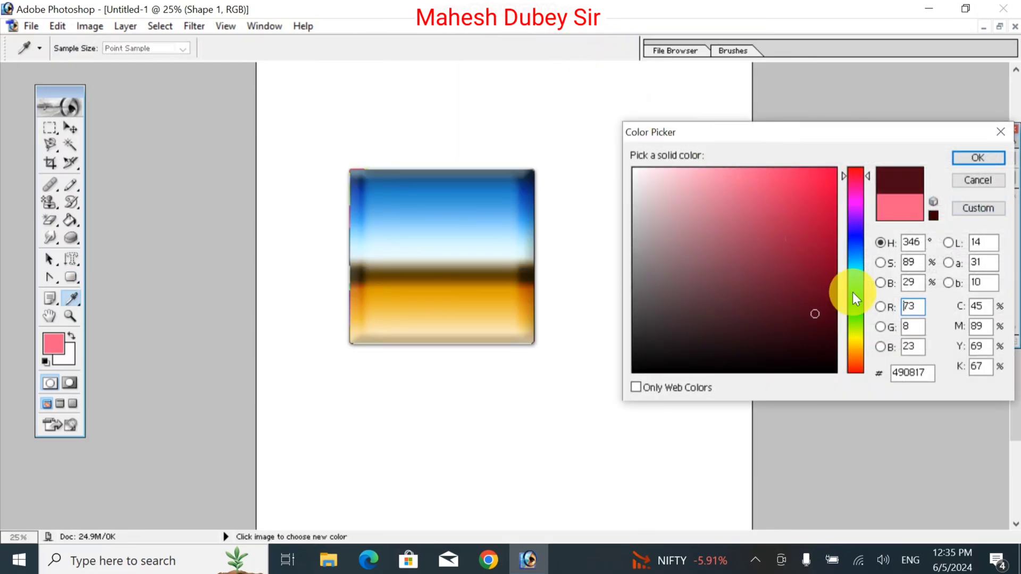
pyautogui.click(992, 159)
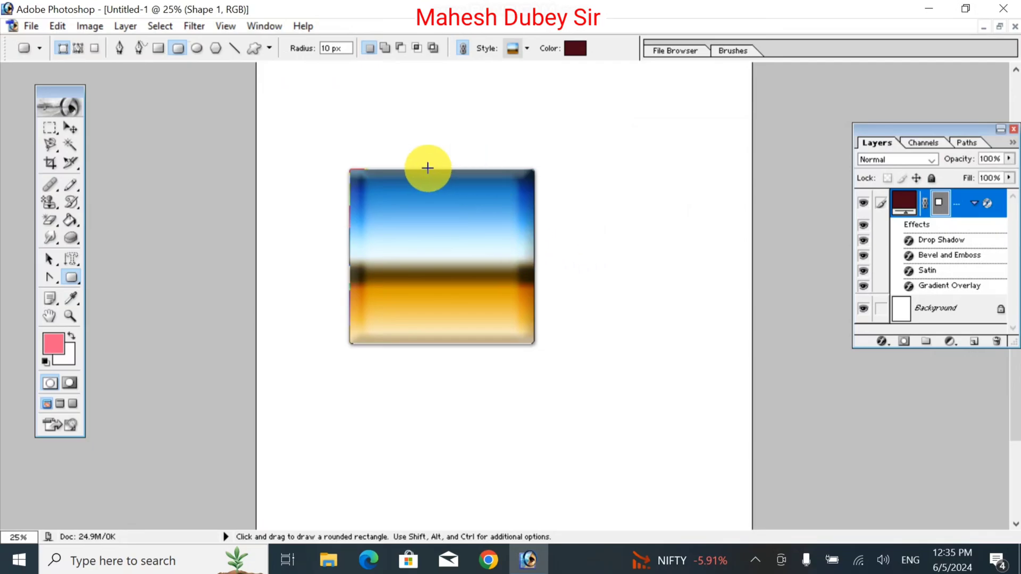
# Draw a second, smaller rounded rectangle overlapping the upper part of the first, and set its fill colour to pink DC5071.
pyautogui.moveTo(394, 144); pyautogui.dragTo(549, 265)
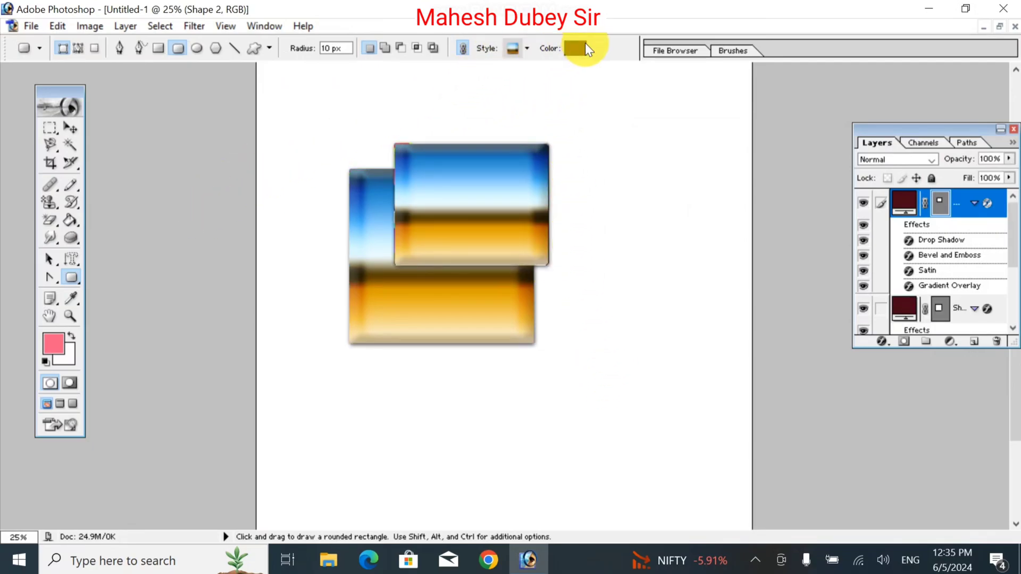
pyautogui.click(585, 47)
pyautogui.click(762, 196)
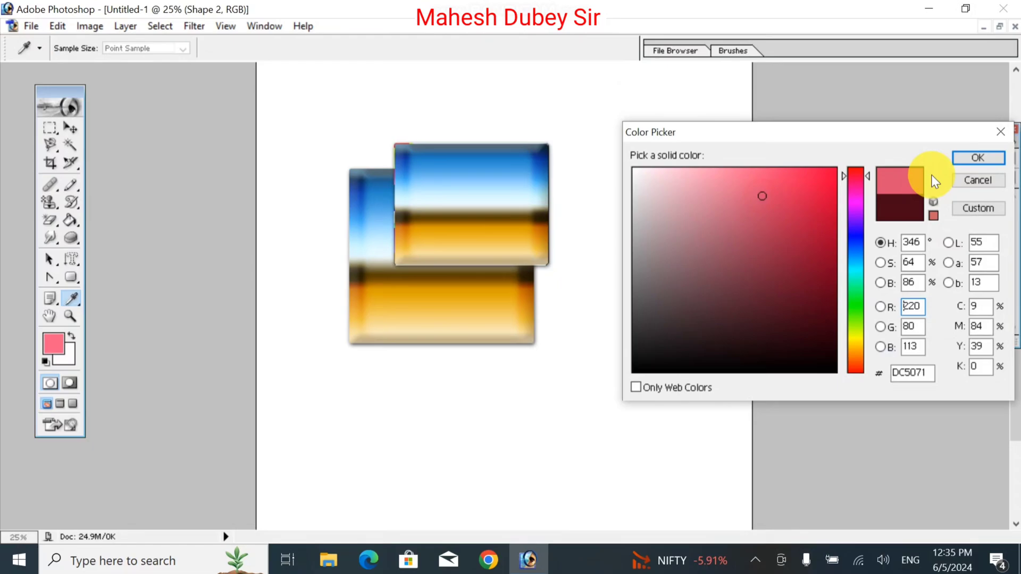
pyautogui.click(980, 158)
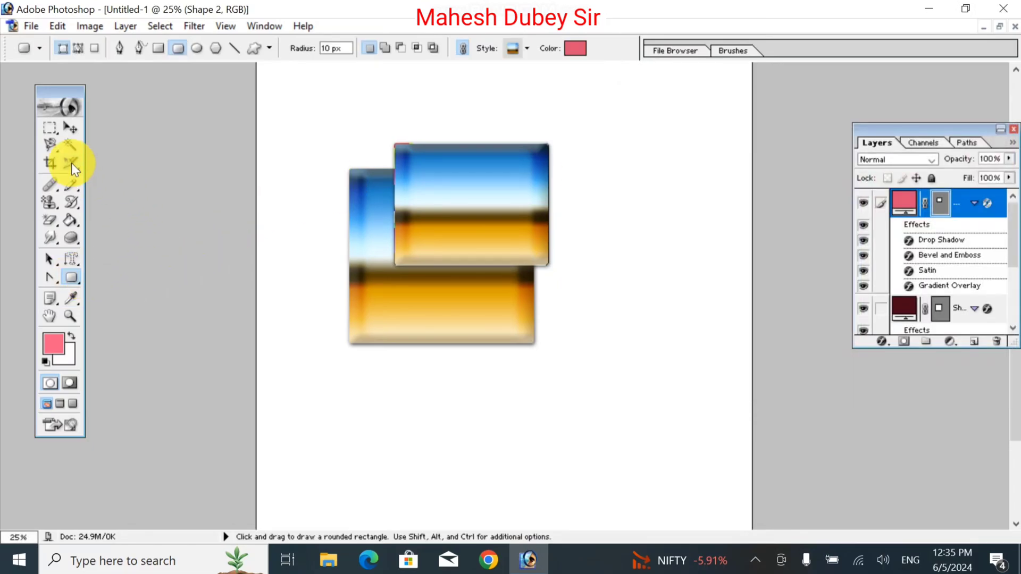
# Delete both rounded rectangle shape layers, leaving only the background.
pyautogui.click(71, 128)
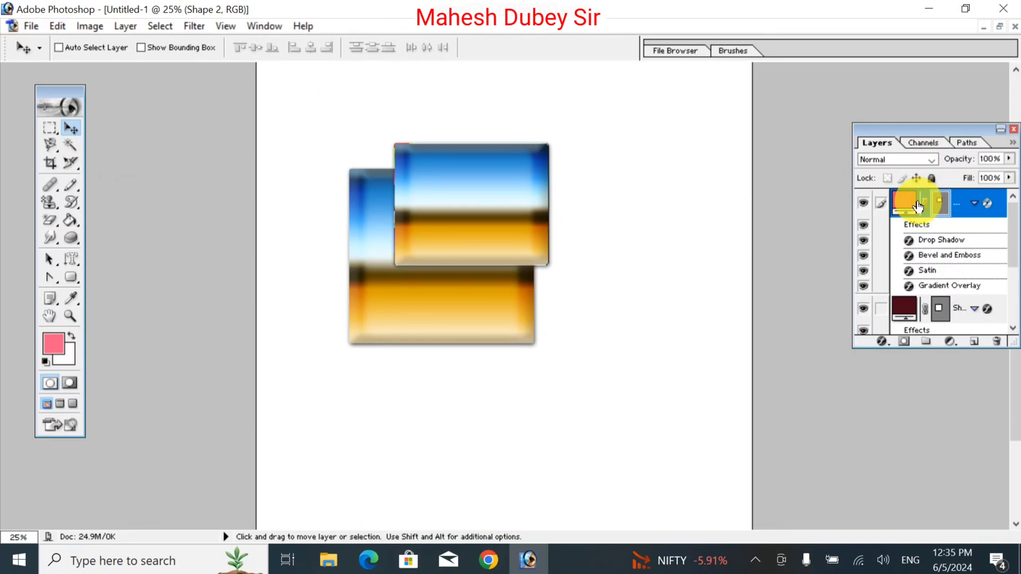
pyautogui.moveTo(911, 211); pyautogui.dragTo(995, 342)
pyautogui.moveTo(897, 207); pyautogui.dragTo(994, 339)
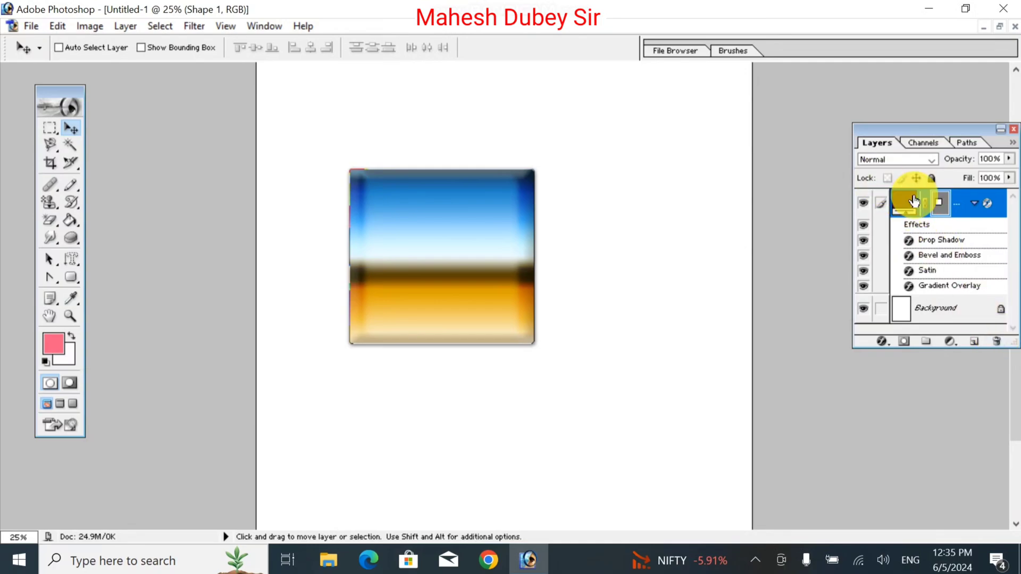
pyautogui.moveTo(908, 203); pyautogui.dragTo(965, 282)
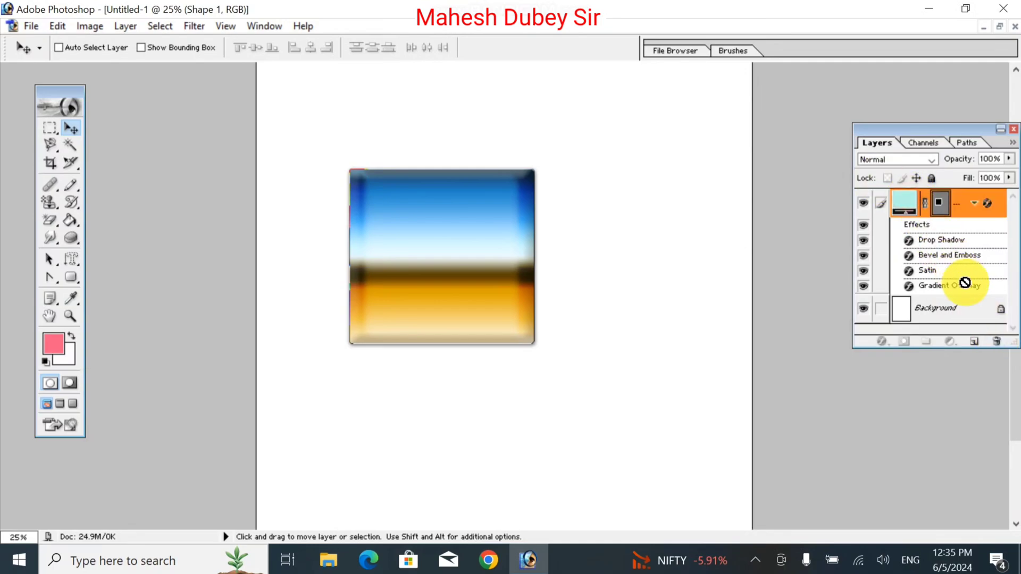
pyautogui.click(997, 337)
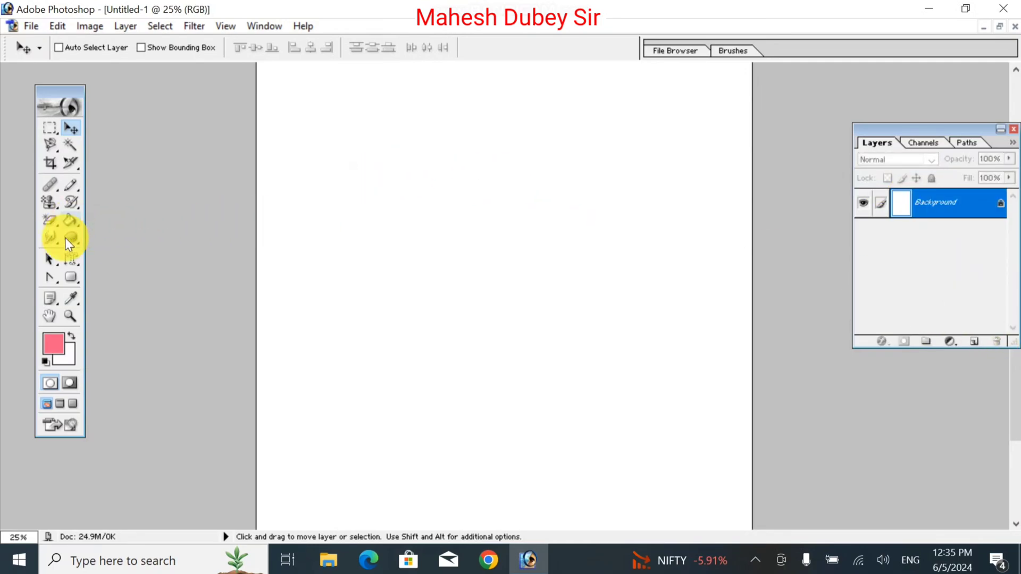
# Set the shape colour to a darker pinkish red and draw a small rounded square with the blue-to-gold chrome style.
pyautogui.click(67, 281)
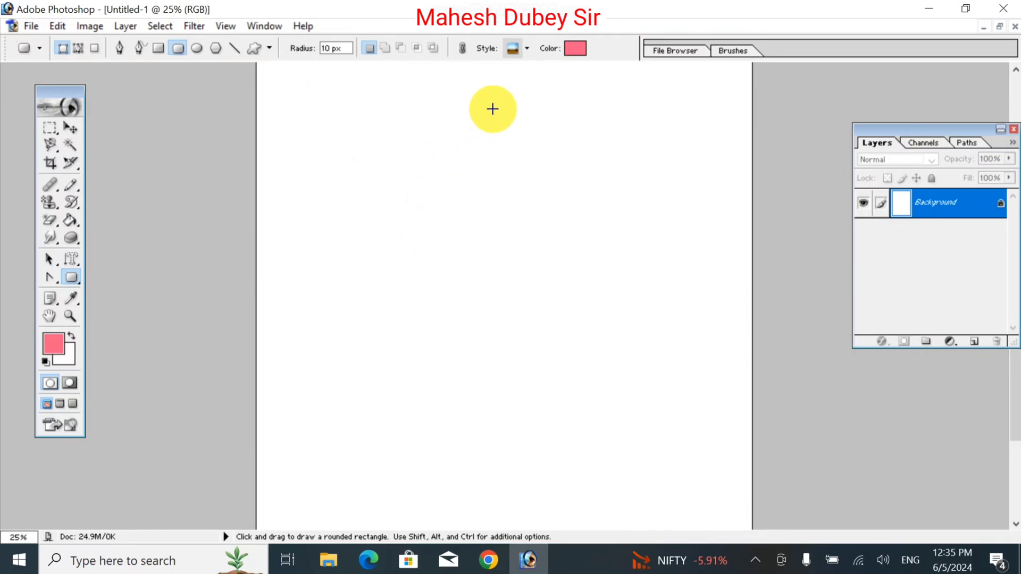
pyautogui.click(573, 49)
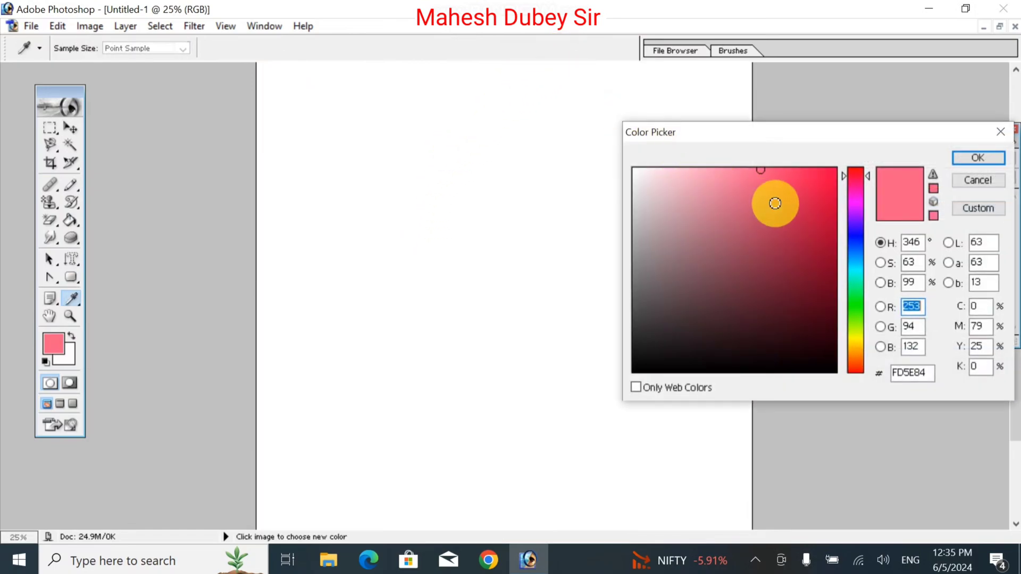
pyautogui.click(776, 204)
pyautogui.click(975, 159)
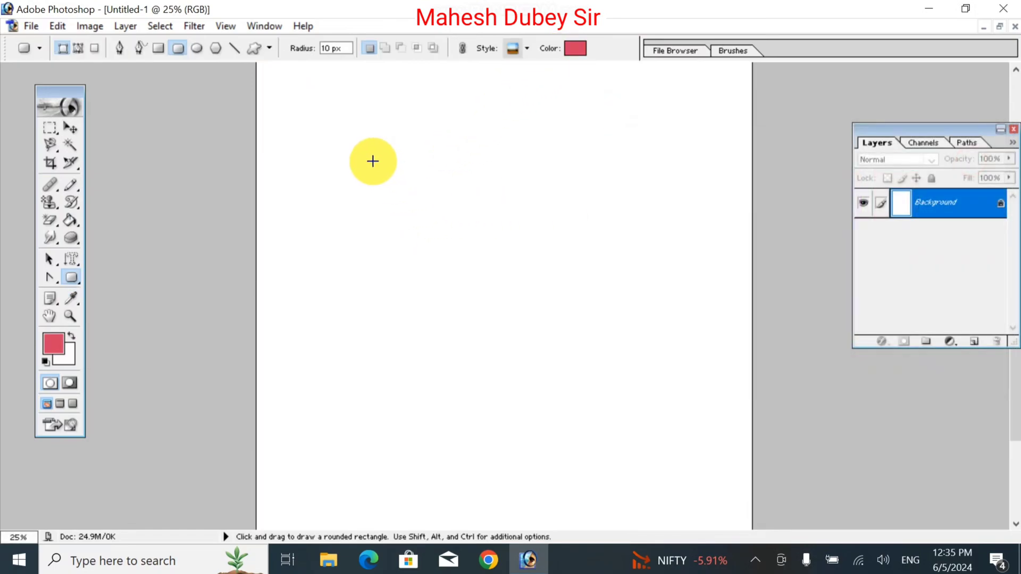
pyautogui.moveTo(369, 159); pyautogui.dragTo(471, 263)
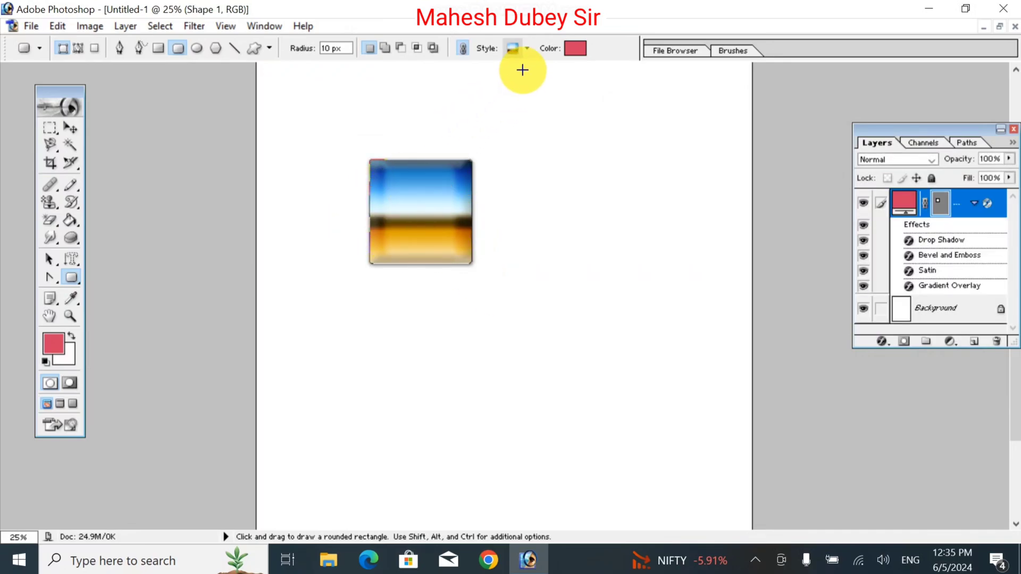
# Remove the layer style from the small rounded square, and delete its shape layer.
pyautogui.click(528, 51)
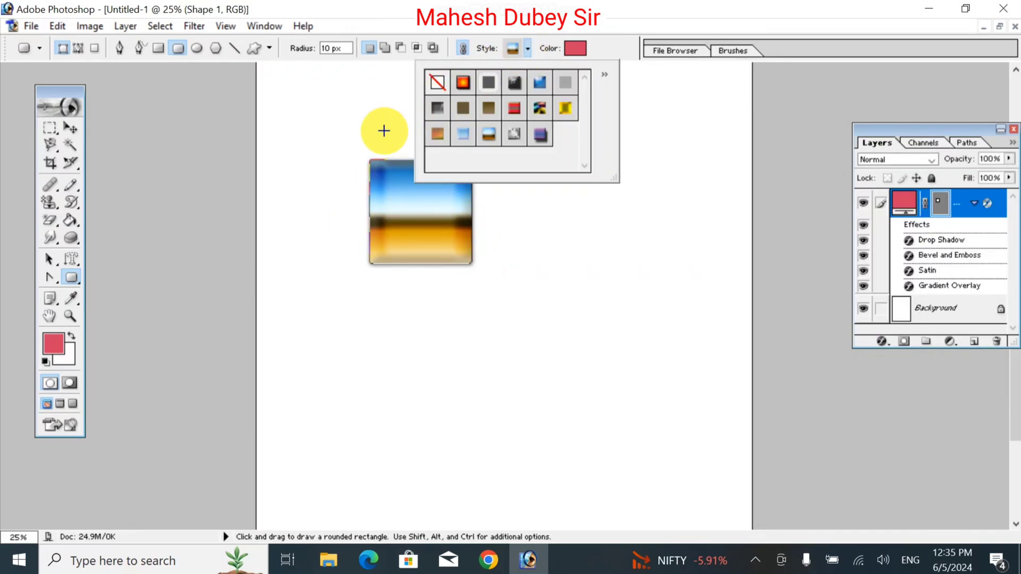
pyautogui.click(437, 83)
pyautogui.click(592, 293)
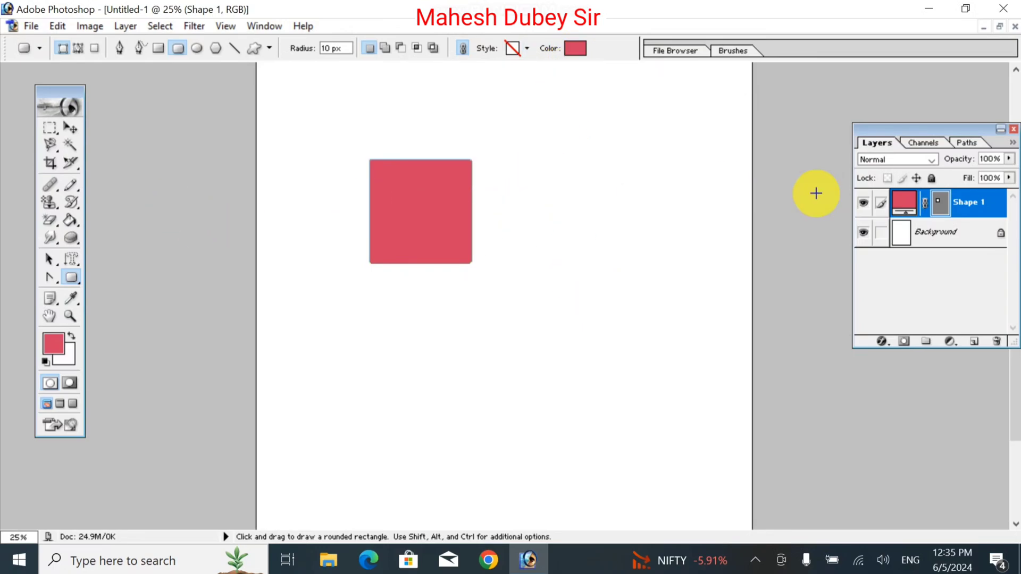
pyautogui.moveTo(891, 214); pyautogui.dragTo(996, 340)
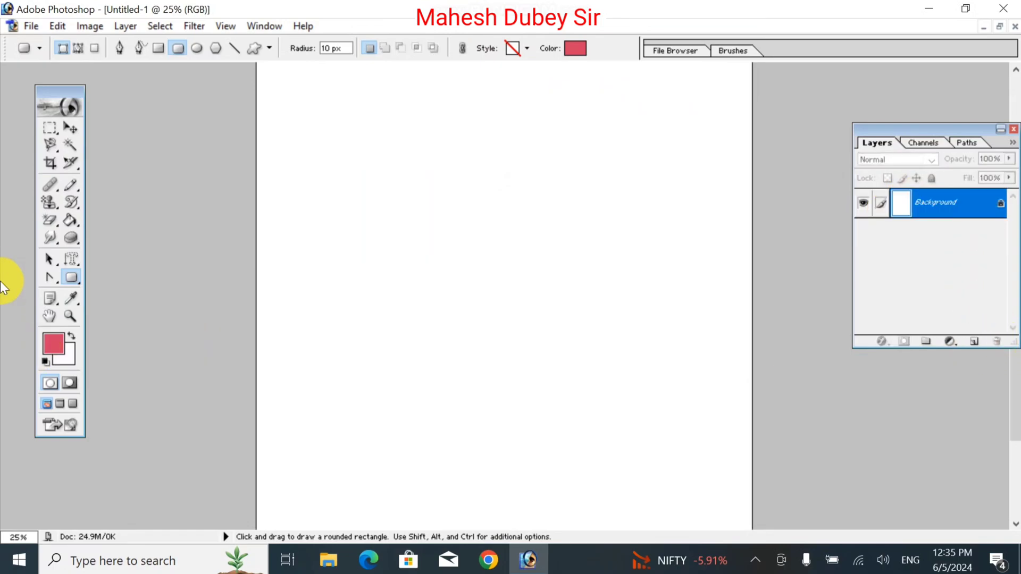
# Draw a large, slightly wide ellipse in plain pinkish red on the upper half of the page with the Ellipse tool.
pyautogui.click(74, 284)
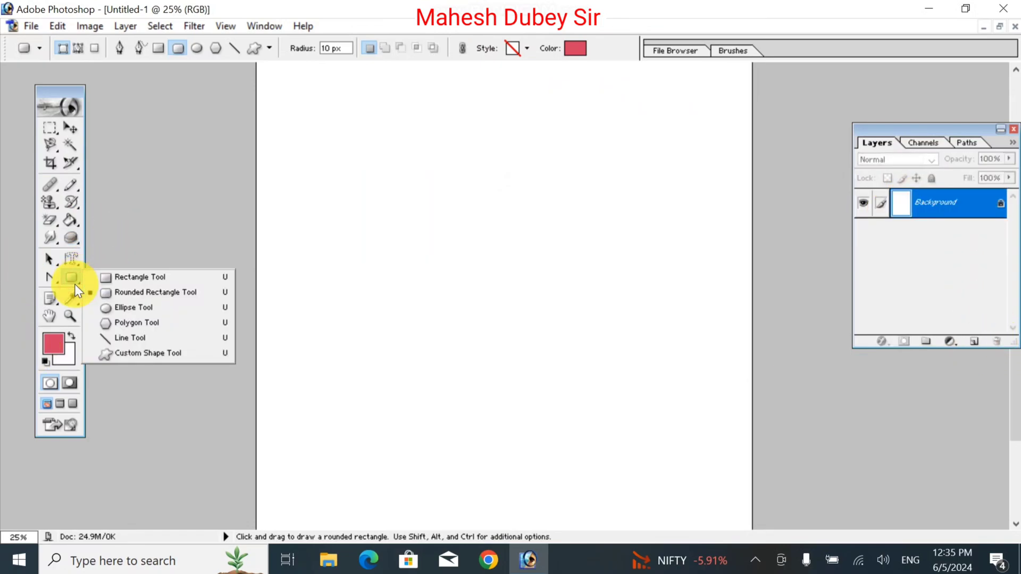
pyautogui.click(139, 309)
pyautogui.moveTo(339, 159); pyautogui.dragTo(551, 352)
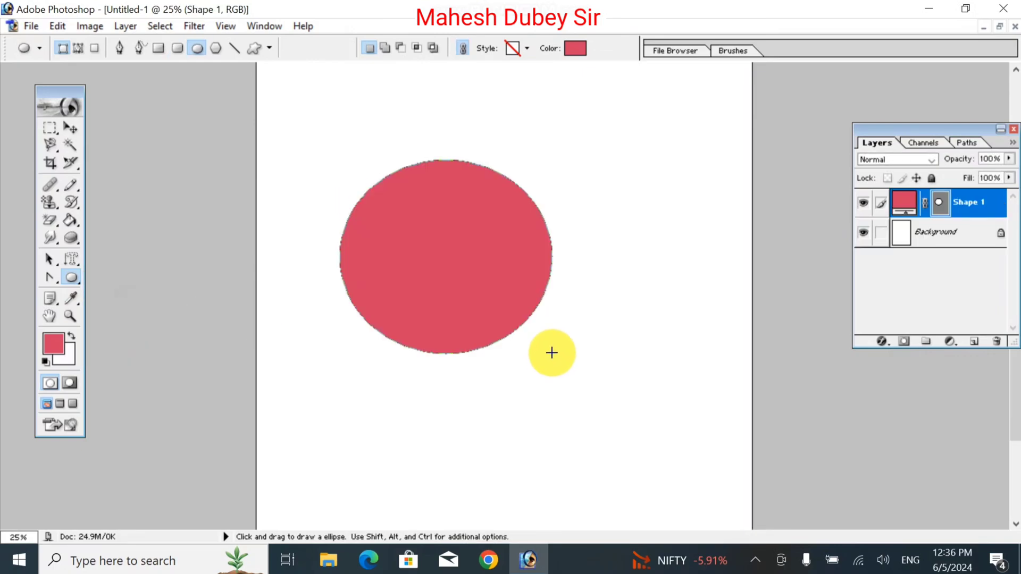
# Try the striped rainbow style on the ellipse and replace it with the multicolour marbled style.
pyautogui.click(526, 48)
pyautogui.click(520, 109)
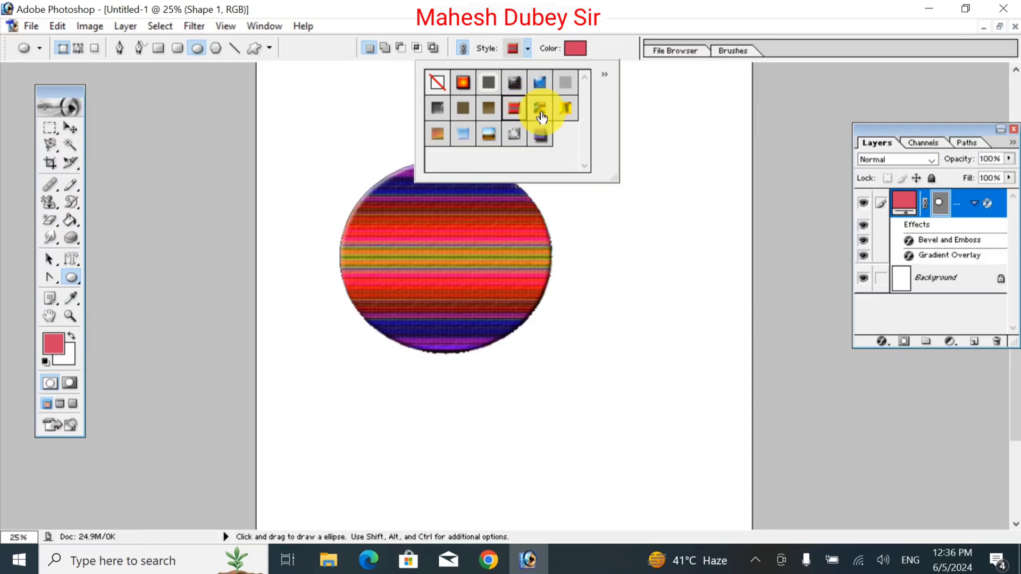
pyautogui.click(544, 115)
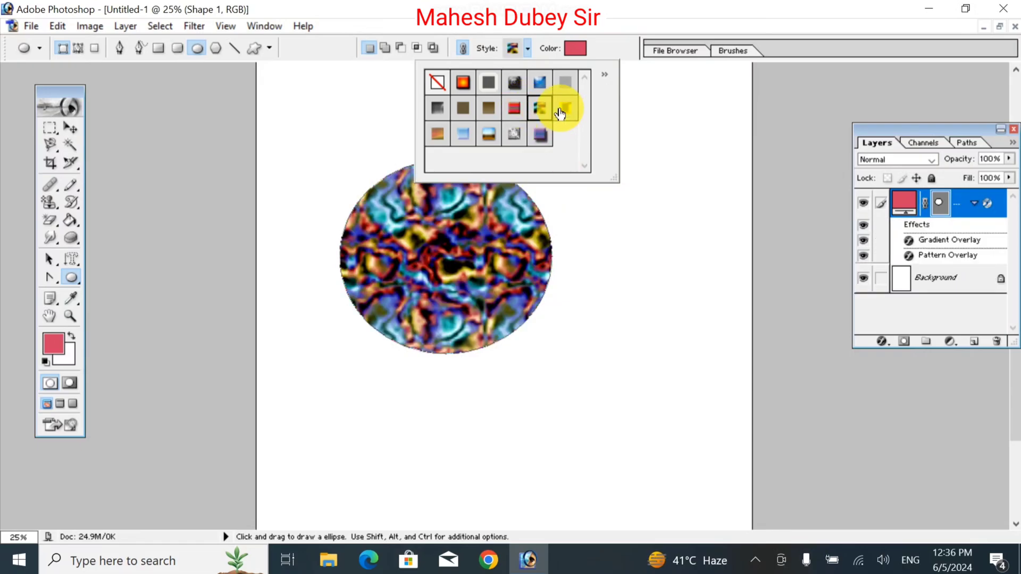
pyautogui.click(585, 261)
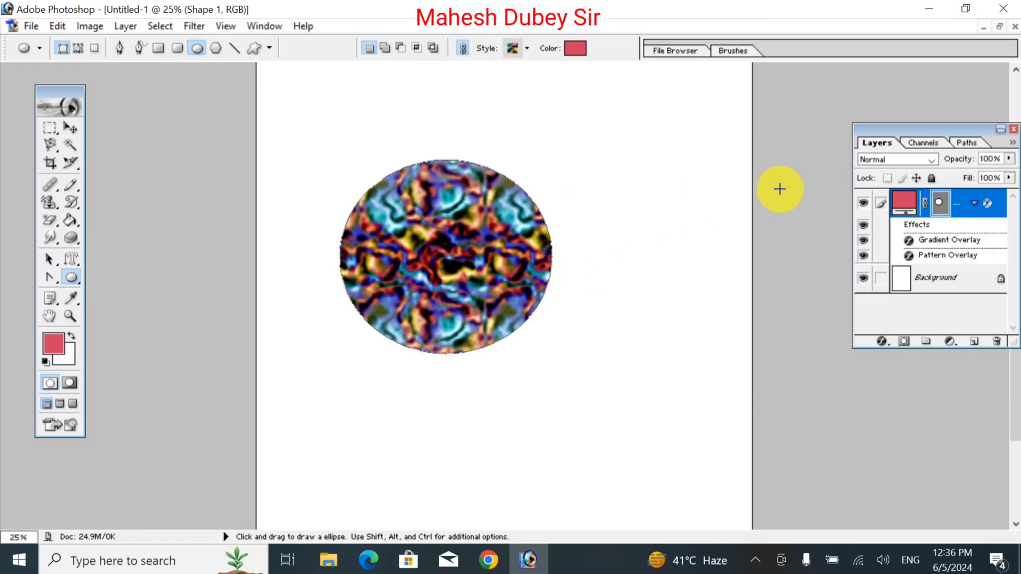
# Delete the ellipse's layer and draw two marbled pentagons, one above the other, with the Polygon tool.
pyautogui.moveTo(903, 213); pyautogui.dragTo(996, 340)
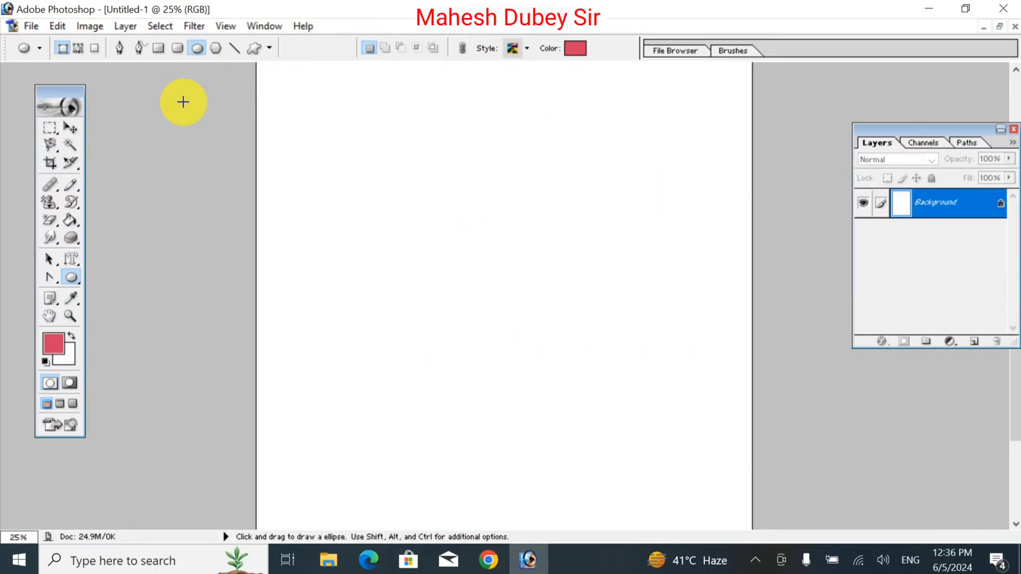
pyautogui.moveTo(78, 284); pyautogui.dragTo(136, 323)
pyautogui.hotkey('shift', 'u')
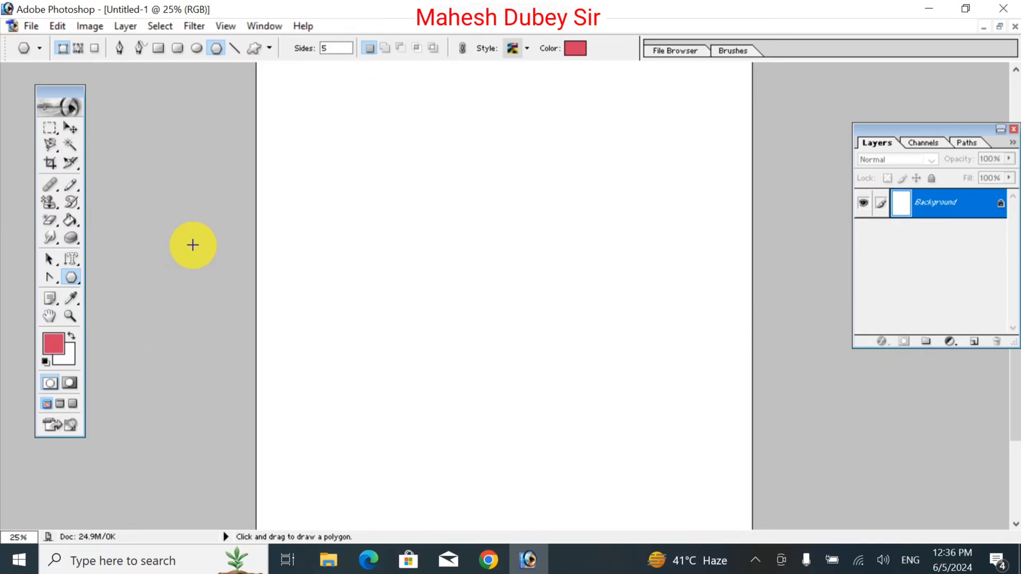
pyautogui.moveTo(430, 161); pyautogui.dragTo(442, 253)
pyautogui.moveTo(460, 301); pyautogui.dragTo(476, 333)
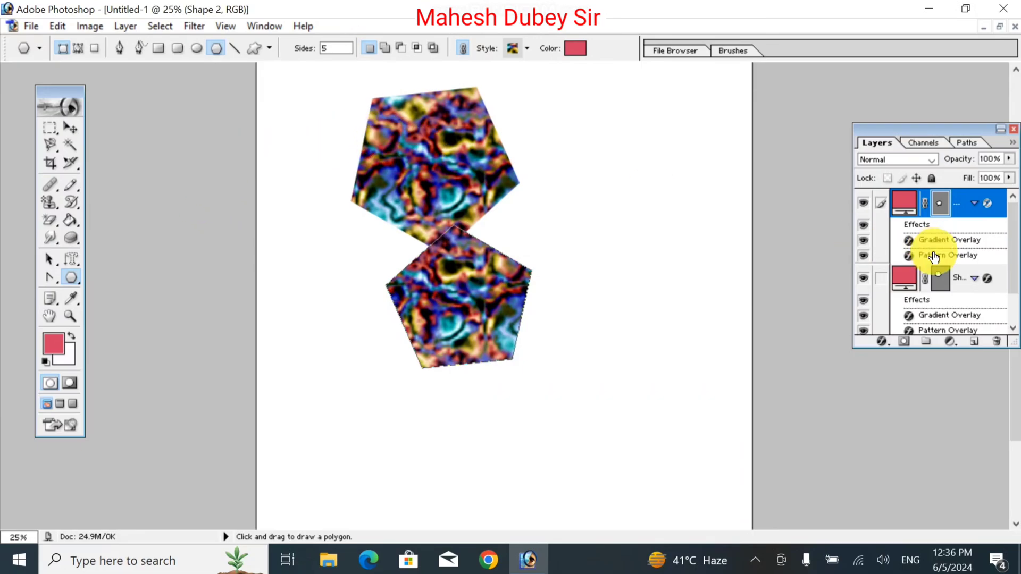
# Delete the shape layers of both pentagons so only the background layer is left.
pyautogui.click(908, 201)
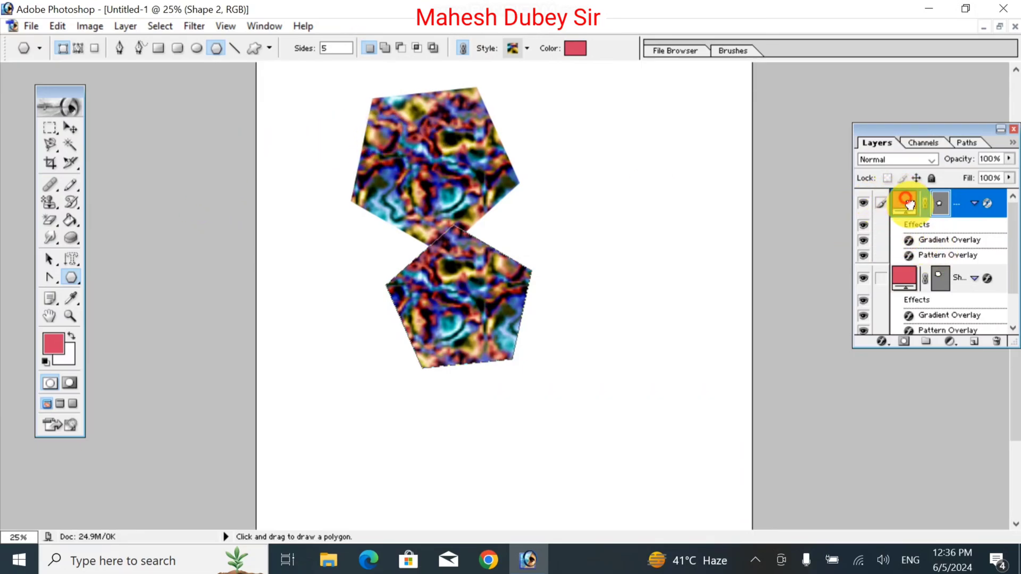
pyautogui.click(998, 340)
pyautogui.moveTo(907, 203); pyautogui.dragTo(999, 341)
# Draw a single tilted pentagon in the marbled style on the upper half of the page, and delete its layer.
pyautogui.moveTo(446, 289); pyautogui.dragTo(518, 352)
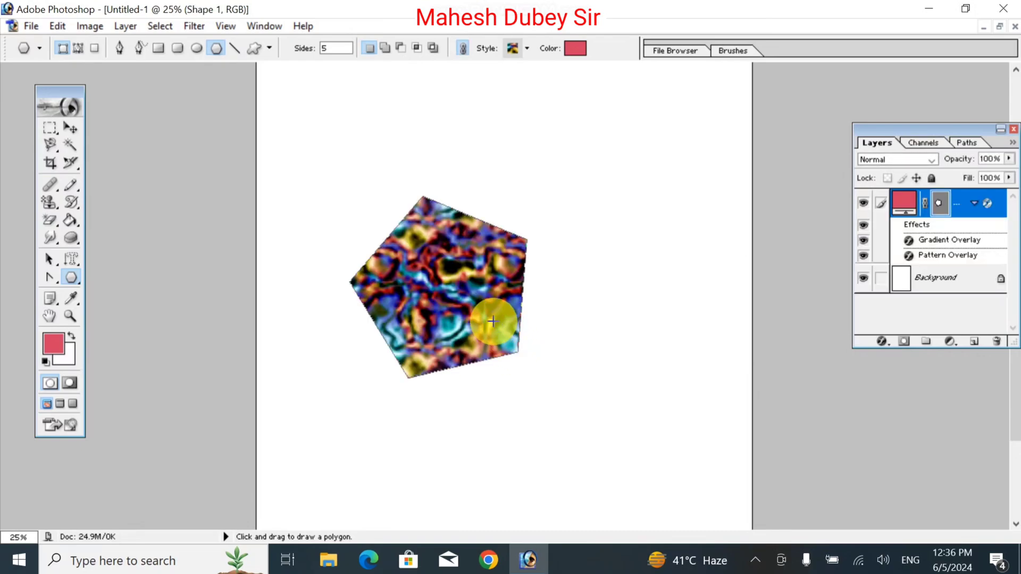
pyautogui.rightClick(915, 204)
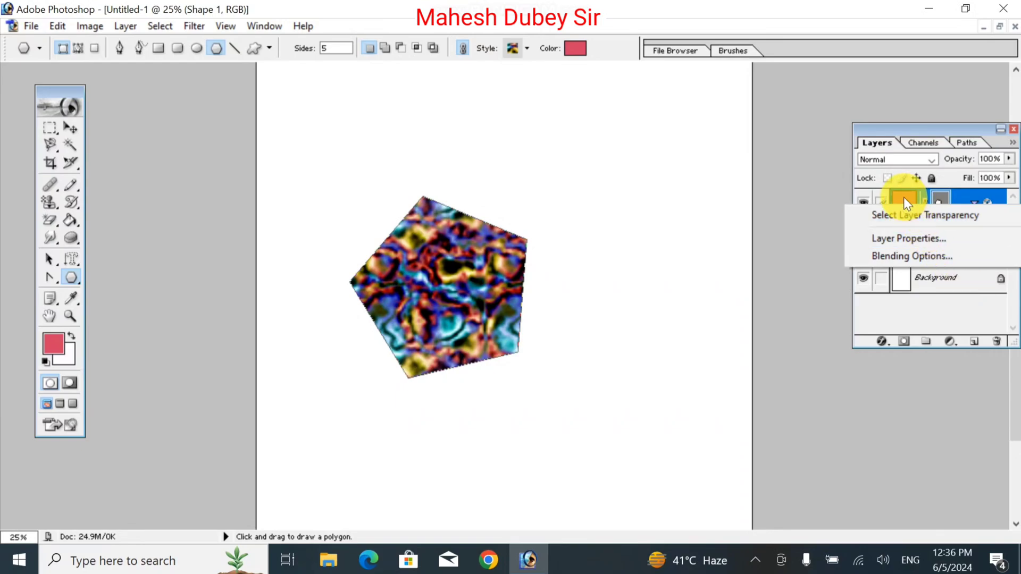
pyautogui.click(904, 199)
pyautogui.moveTo(976, 310); pyautogui.dragTo(1002, 332)
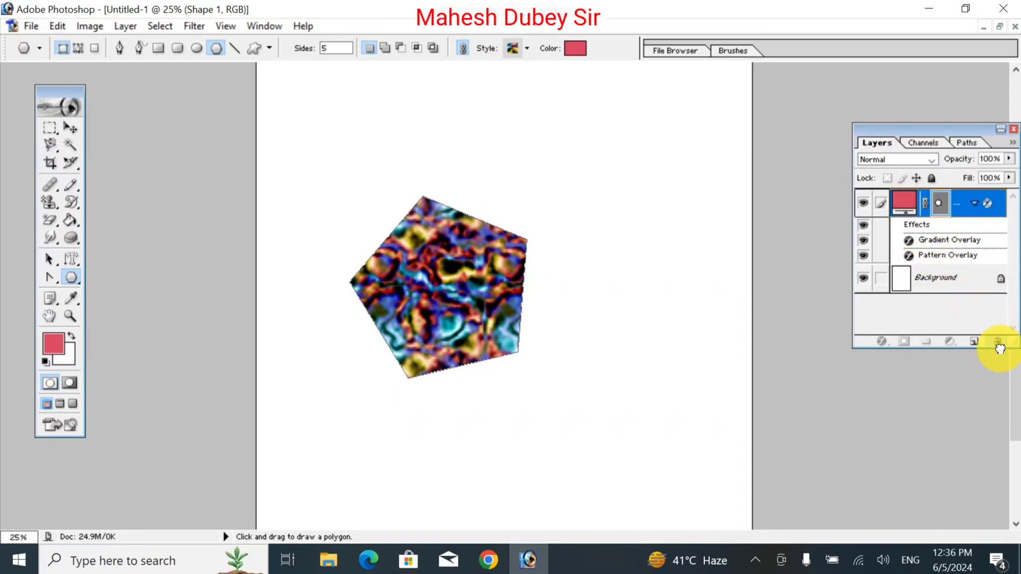
pyautogui.moveTo(905, 201); pyautogui.dragTo(998, 339)
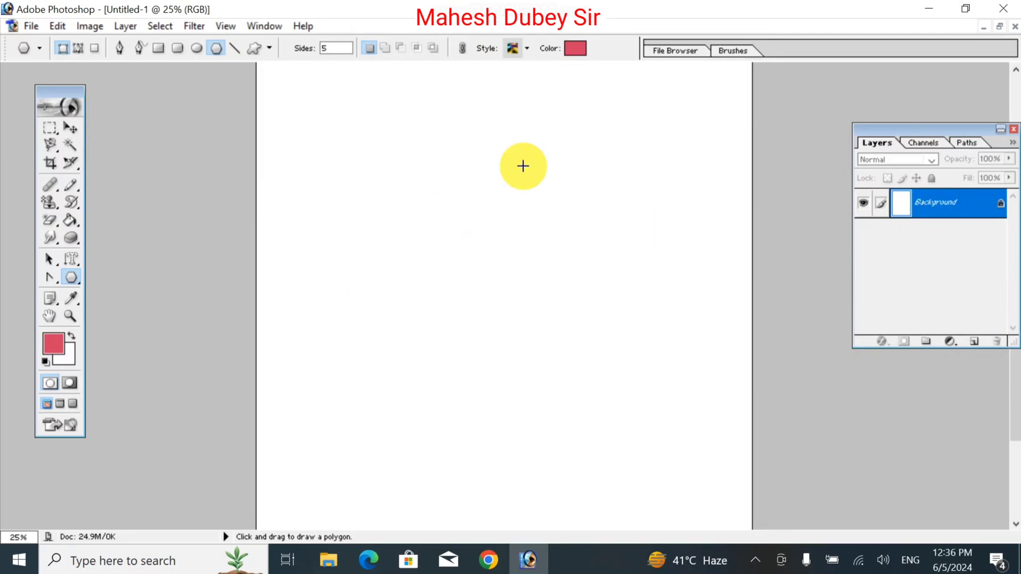
# Set the polygon's number of sides to 10 and draw a large ten-sided polygon on the upper half of the page.
pyautogui.click(340, 50)
pyautogui.write('10')
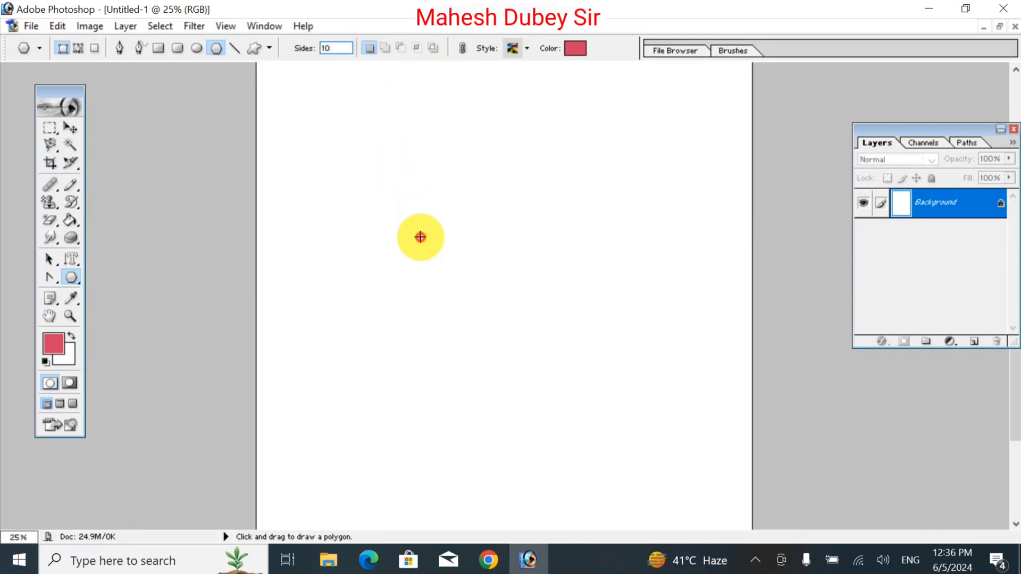
pyautogui.moveTo(420, 237); pyautogui.dragTo(494, 307)
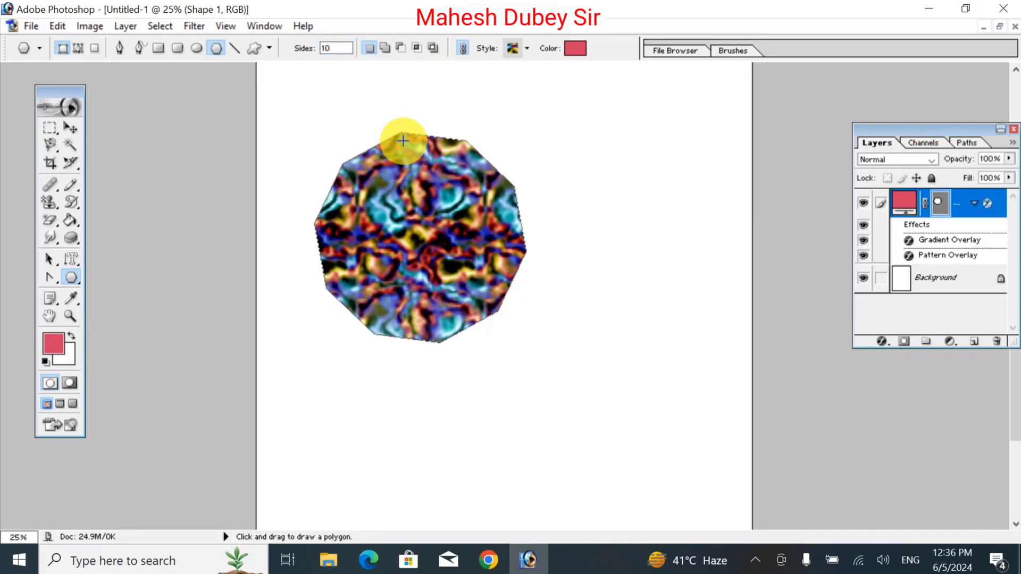
# Move the ten-sided polygon towards the horizontal middle of the page with the Move tool, and delete its layer.
pyautogui.click(70, 128)
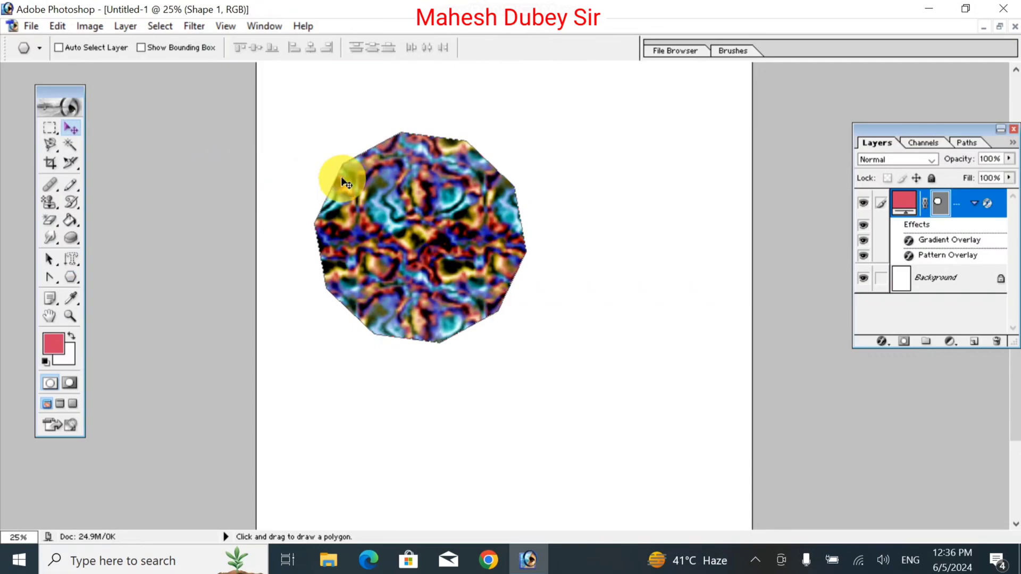
pyautogui.moveTo(392, 143); pyautogui.dragTo(468, 187)
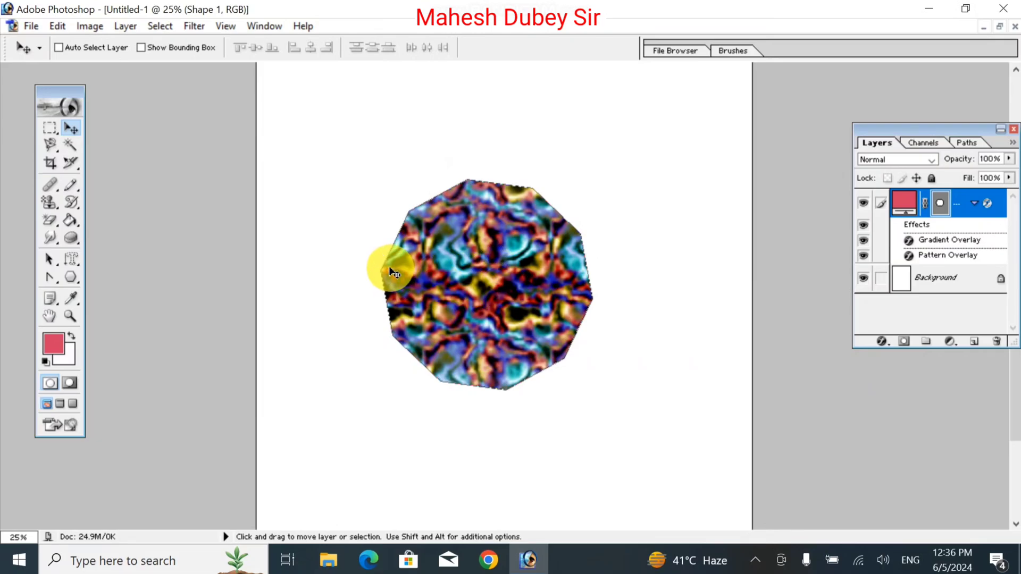
pyautogui.moveTo(394, 272); pyautogui.dragTo(376, 228)
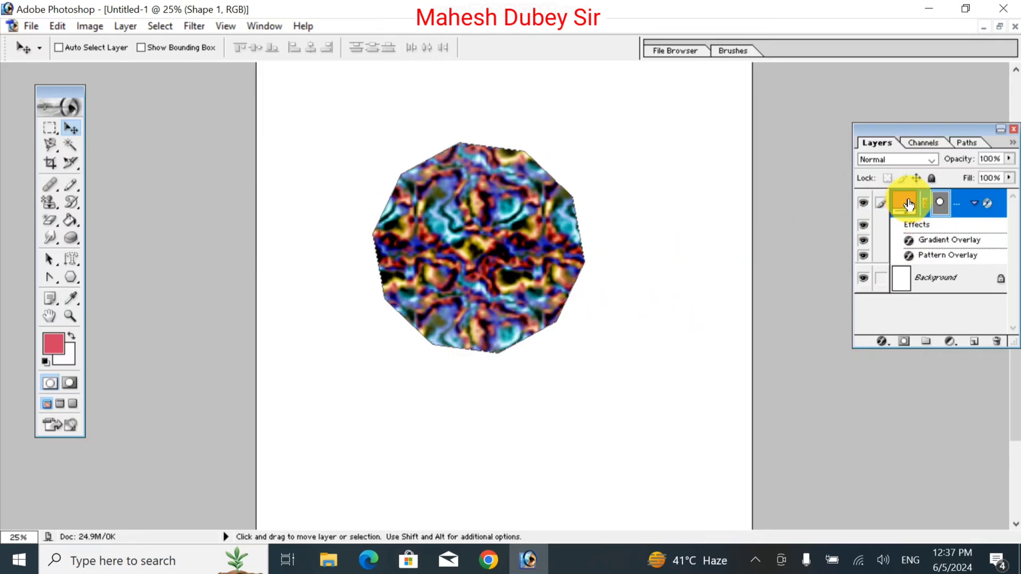
pyautogui.moveTo(909, 203); pyautogui.dragTo(992, 342)
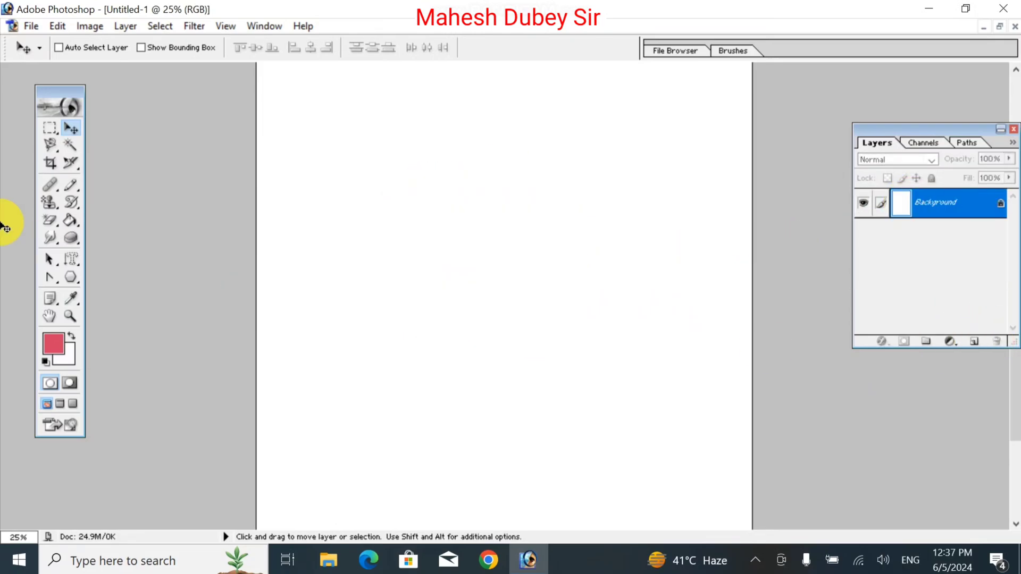
# Draw four thin lines with the Line tool: one freehand near-horizontal, one slanted, one straight horizontal and one straight vertical.
pyautogui.click(74, 277)
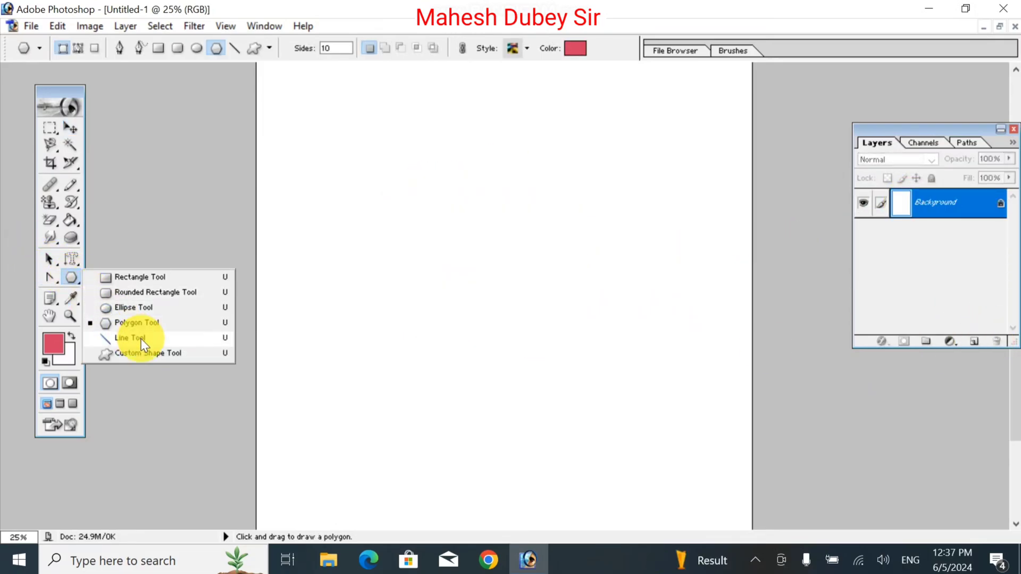
pyautogui.click(142, 339)
pyautogui.moveTo(307, 326); pyautogui.dragTo(557, 325)
pyautogui.moveTo(510, 252); pyautogui.dragTo(566, 357)
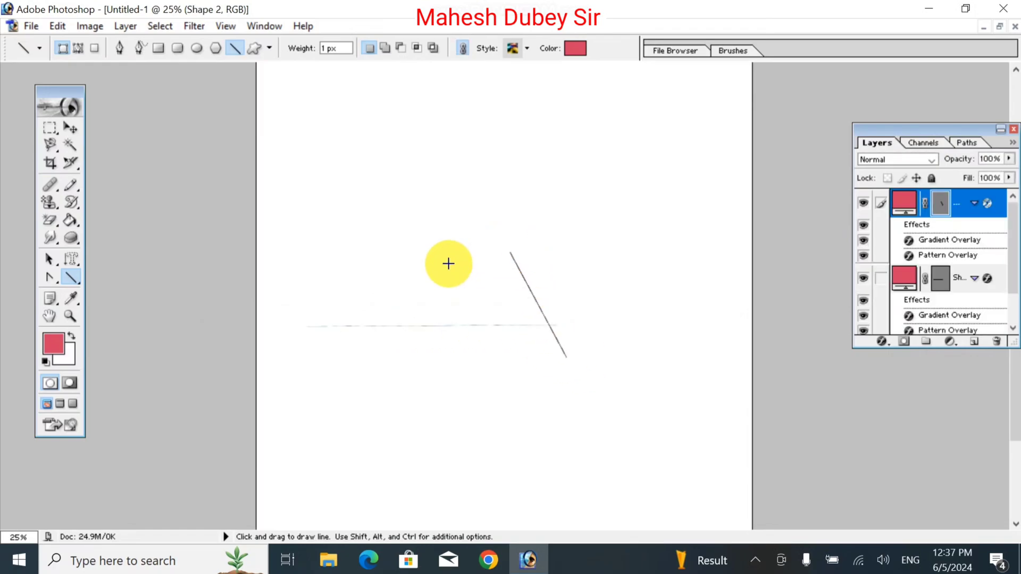
pyautogui.moveTo(357, 281); pyautogui.dragTo(619, 281)
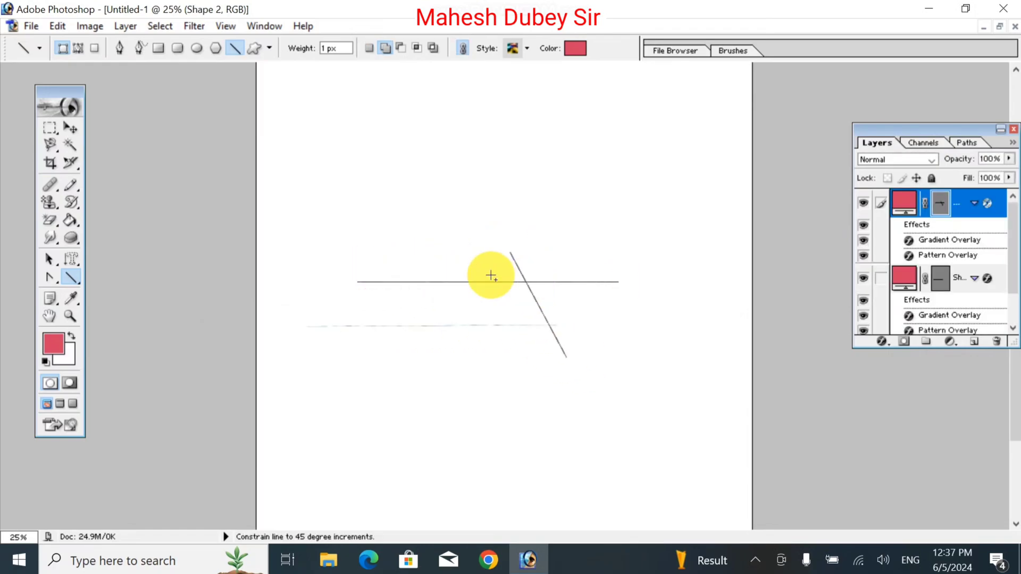
pyautogui.moveTo(452, 187); pyautogui.dragTo(501, 361)
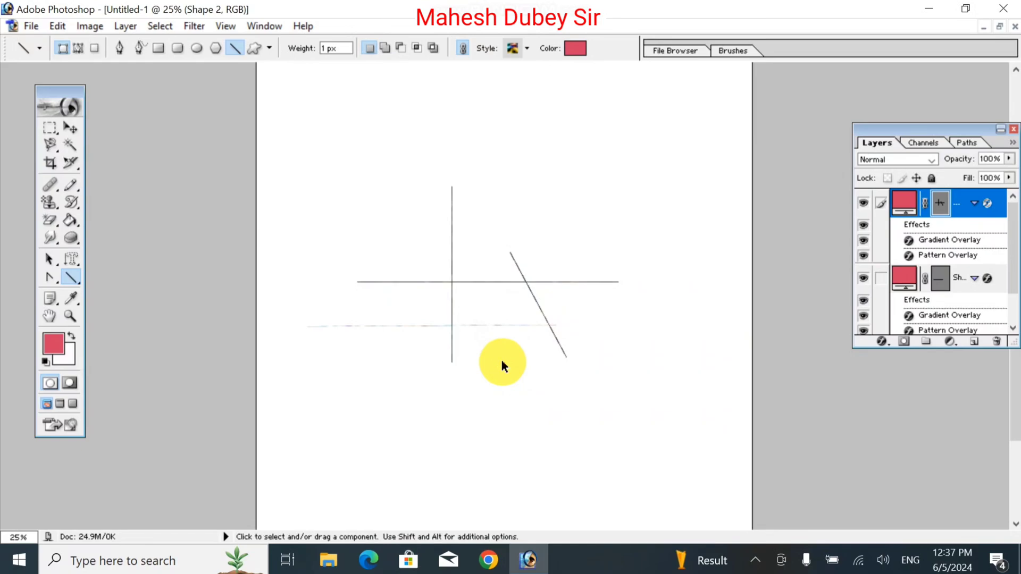
pyautogui.hotkey('ctrl', 'a')
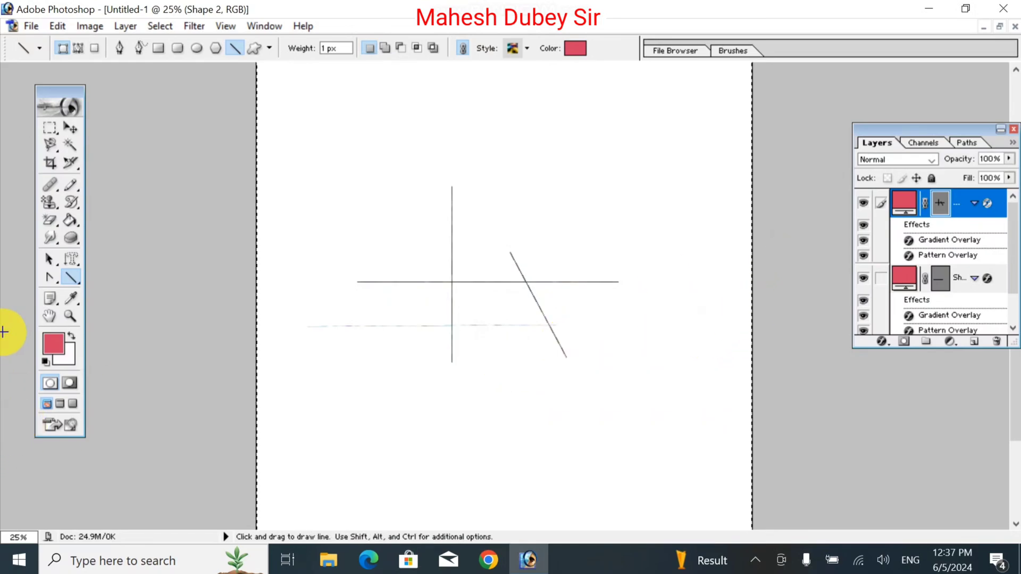
pyautogui.click(50, 128)
pyautogui.click(130, 190)
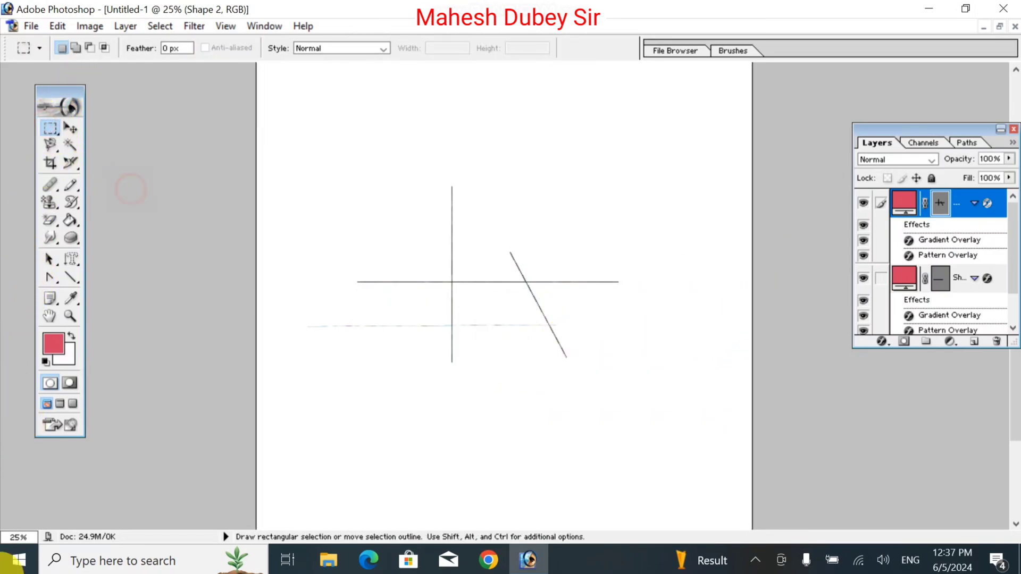
# Delete both shape layers that hold the drawn lines.
pyautogui.click(906, 204)
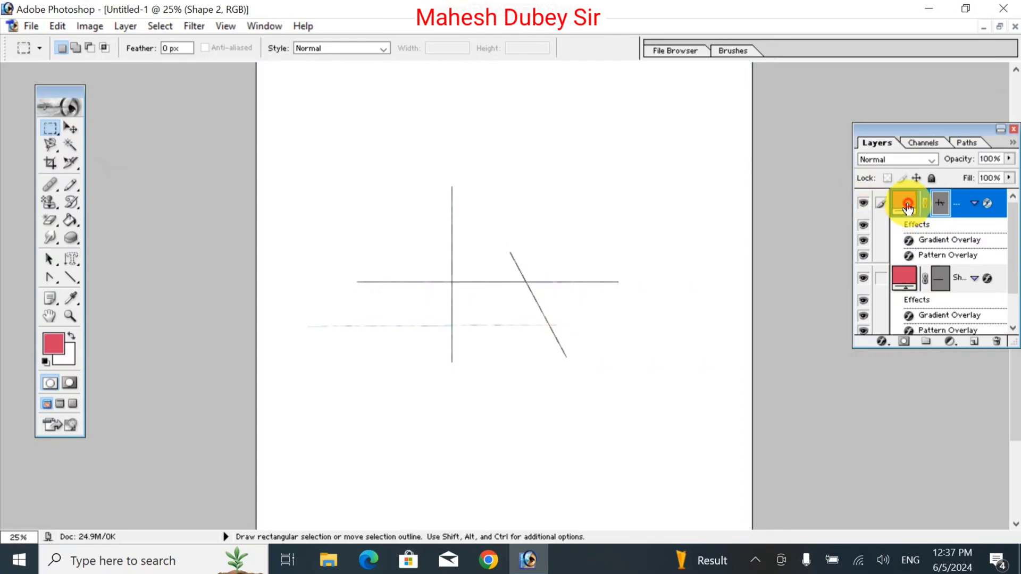
pyautogui.moveTo(906, 207); pyautogui.dragTo(996, 341)
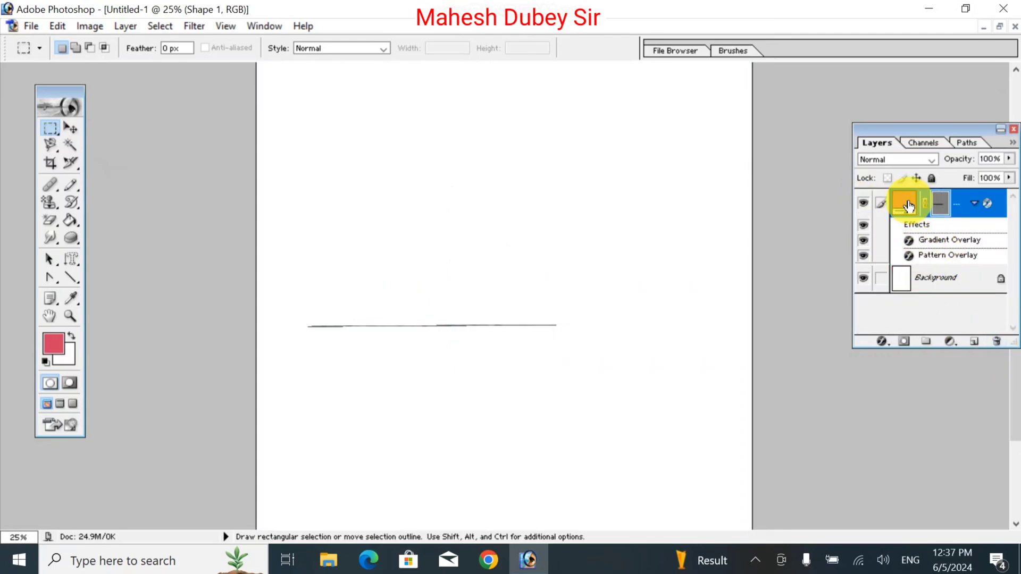
pyautogui.moveTo(908, 206); pyautogui.dragTo(997, 341)
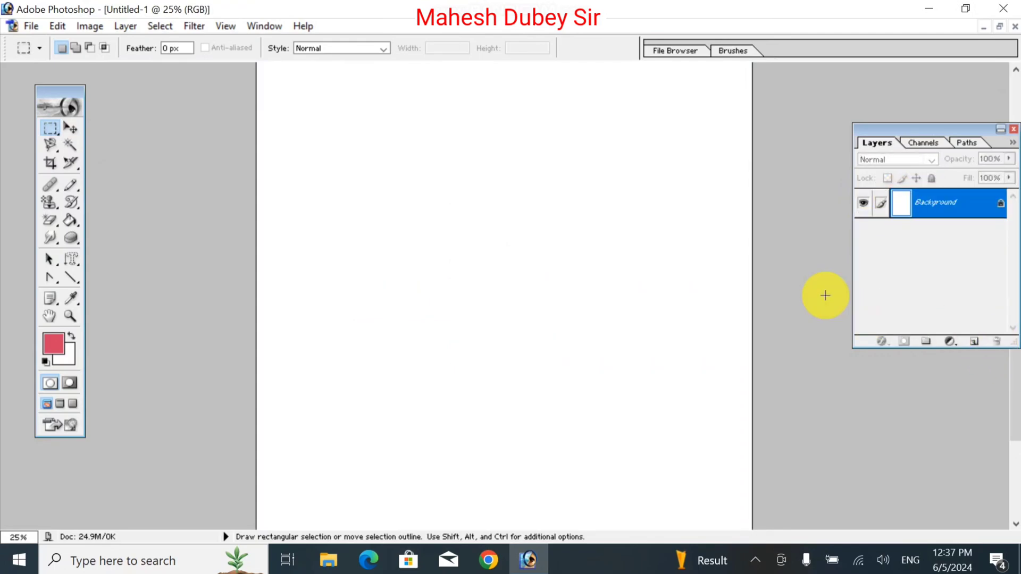
# Draw a large heart near the middle of the page with the Custom Shape tool, using the heart preset.
pyautogui.click(80, 281)
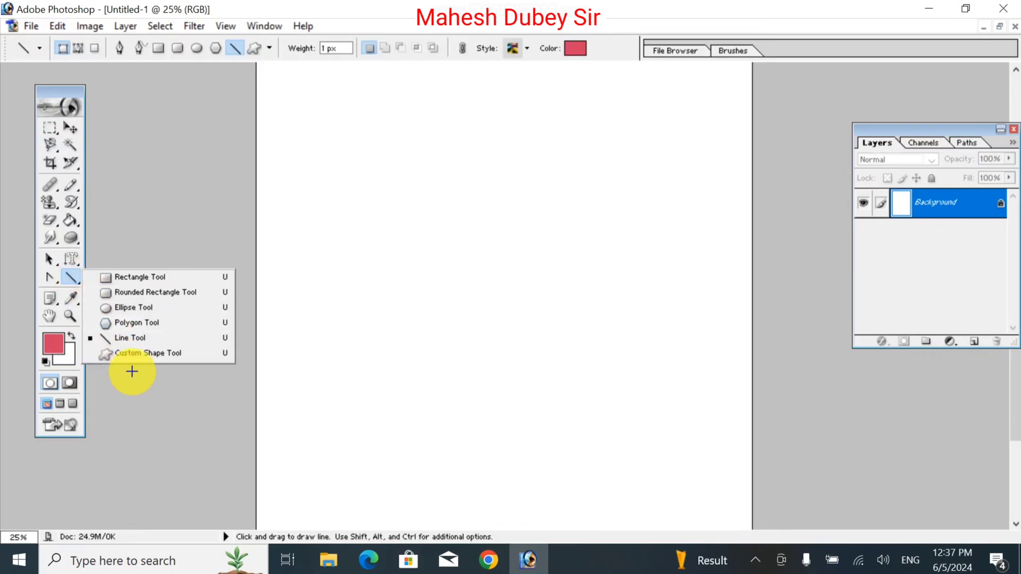
pyautogui.click(129, 353)
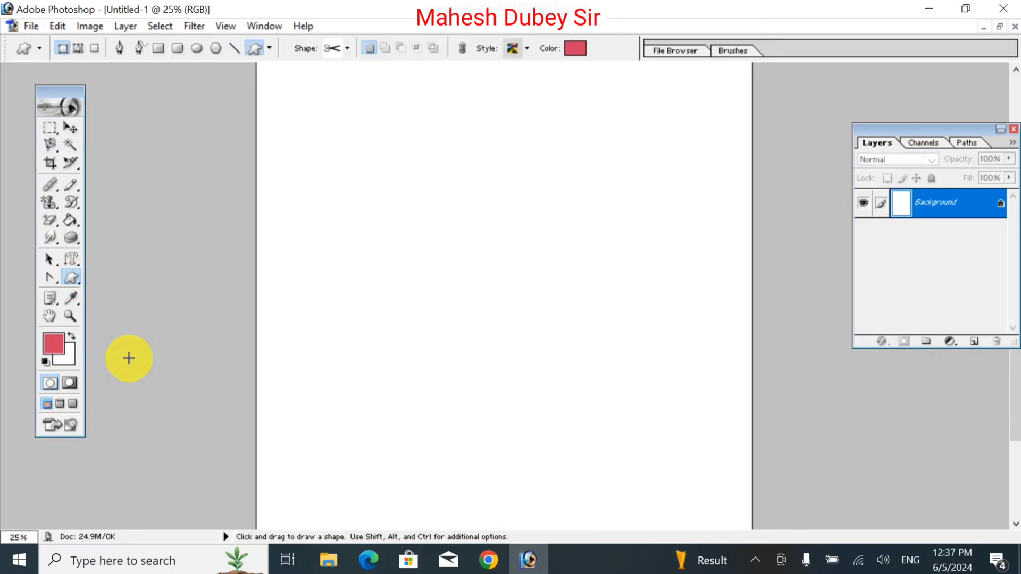
pyautogui.click(347, 49)
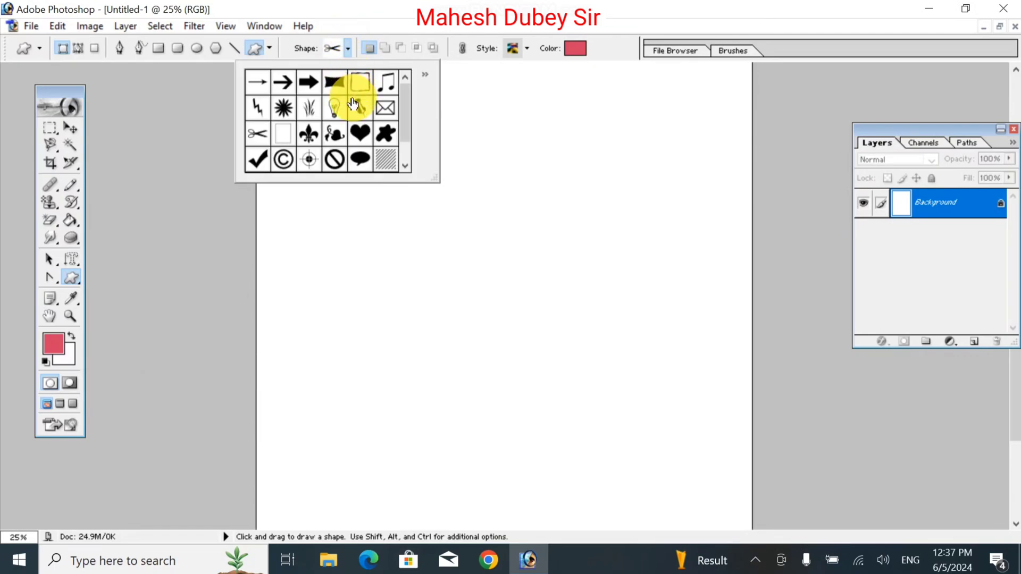
pyautogui.scroll(-1, 380, 121)
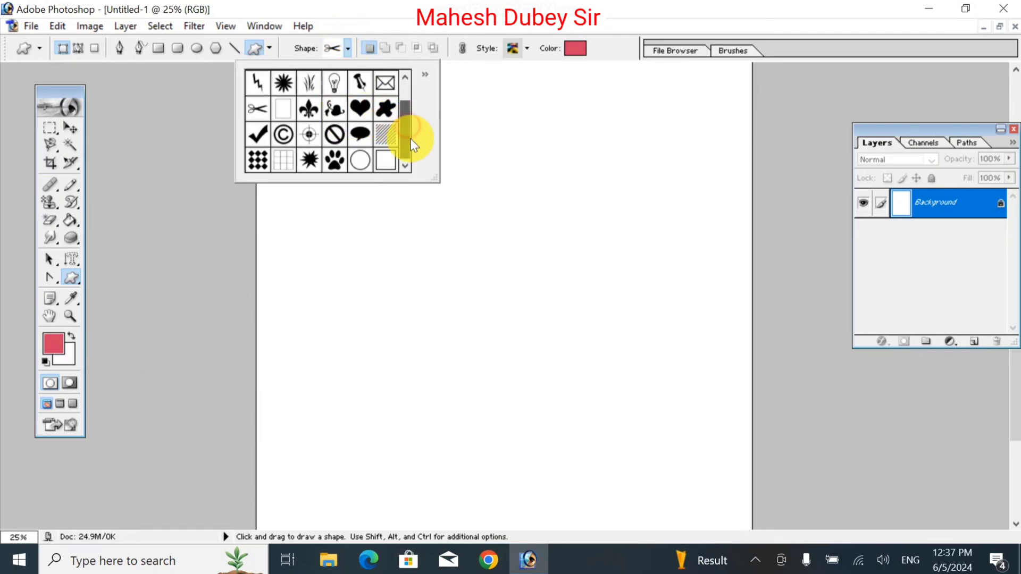
pyautogui.click(360, 108)
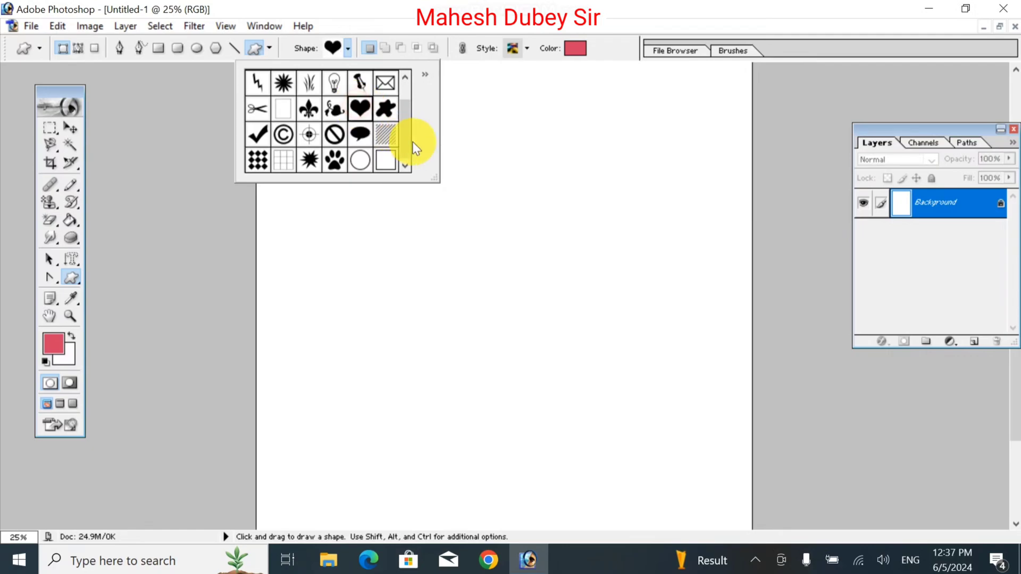
pyautogui.moveTo(402, 244); pyautogui.dragTo(617, 436)
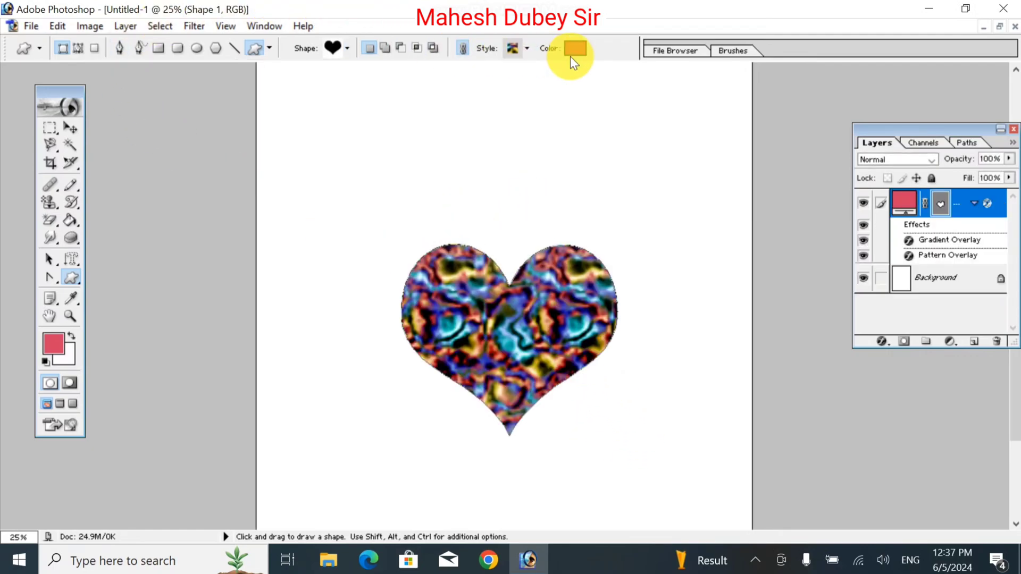
# Try the glowing orange-red and marbled styles on the heart and give it the glossy blue glass style.
pyautogui.click(527, 48)
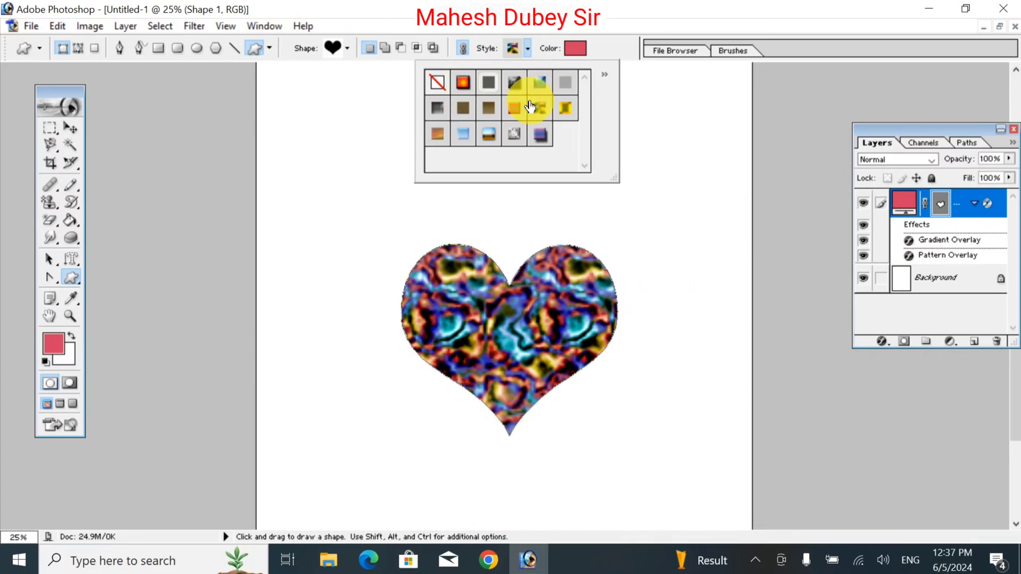
pyautogui.click(462, 83)
pyautogui.click(541, 86)
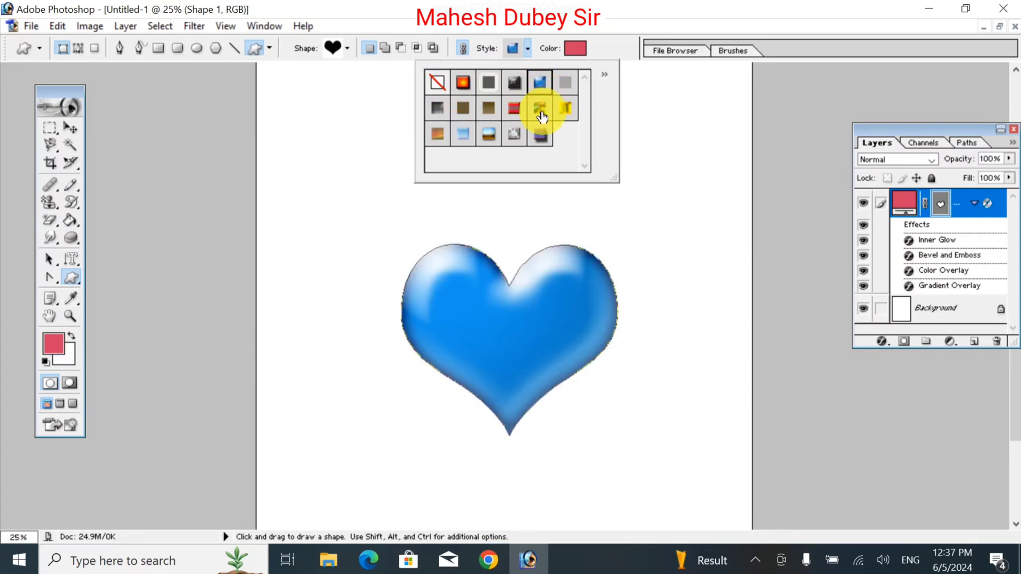
pyautogui.click(541, 112)
pyautogui.click(539, 83)
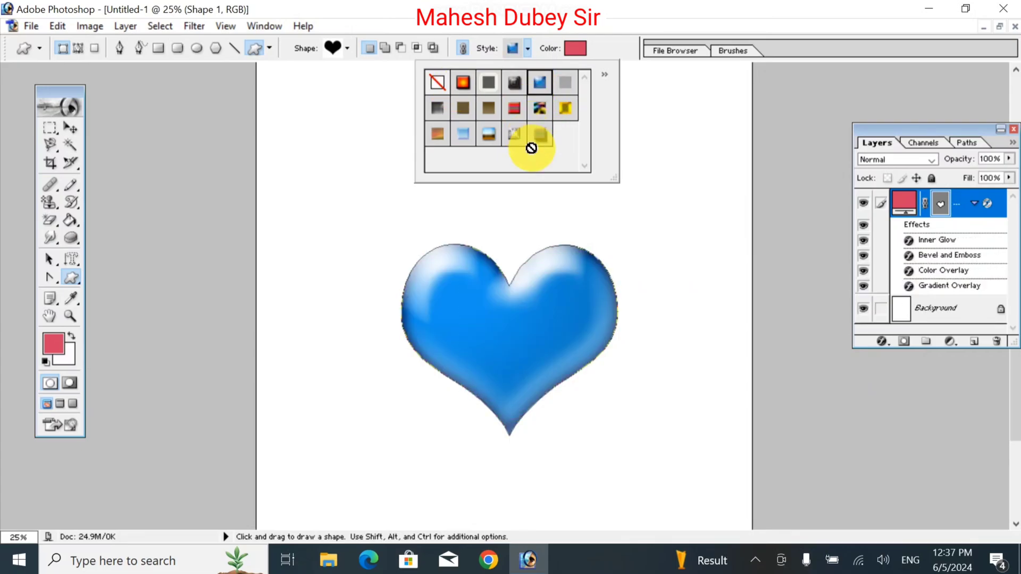
pyautogui.doubleClick(538, 74)
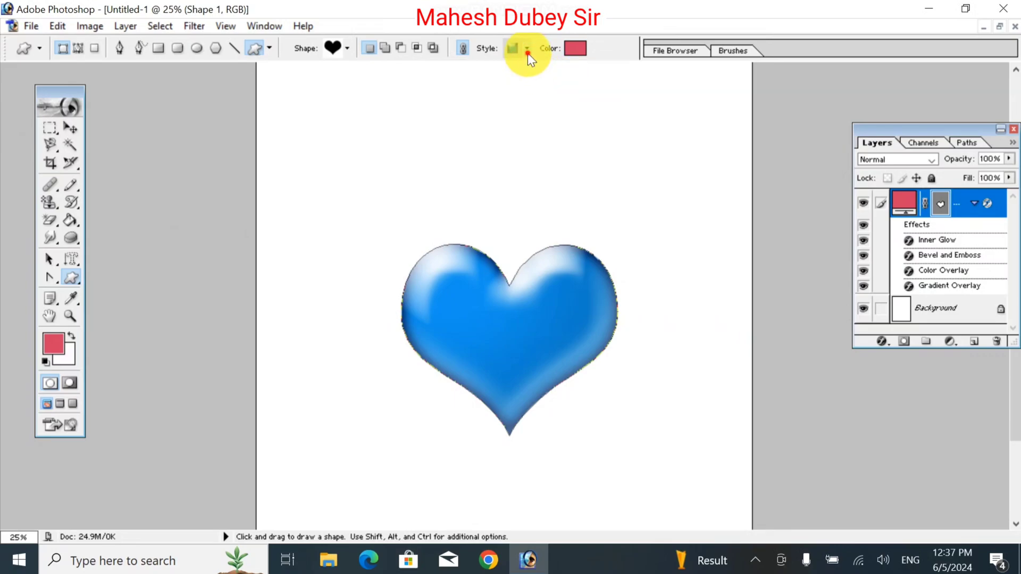
# Replace the style presets with the Textures set and apply its rough grey stone style to the heart.
pyautogui.click(527, 50)
pyautogui.click(602, 76)
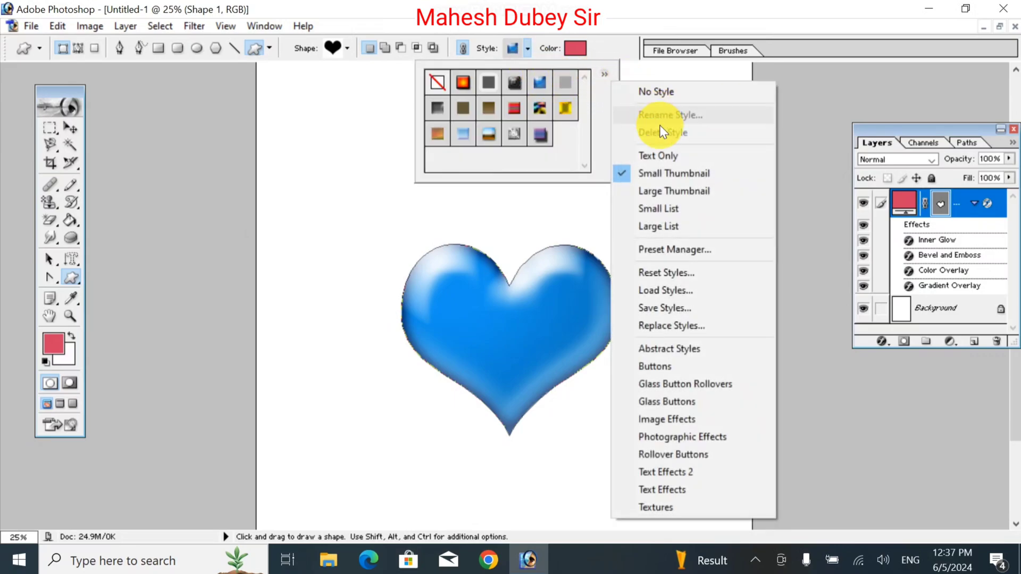
pyautogui.click(664, 507)
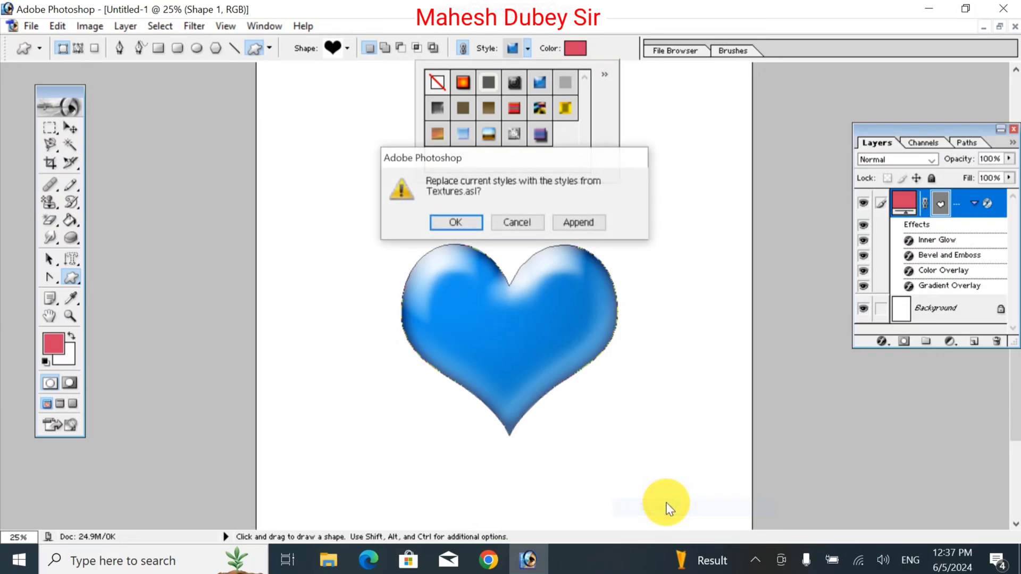
pyautogui.click(455, 223)
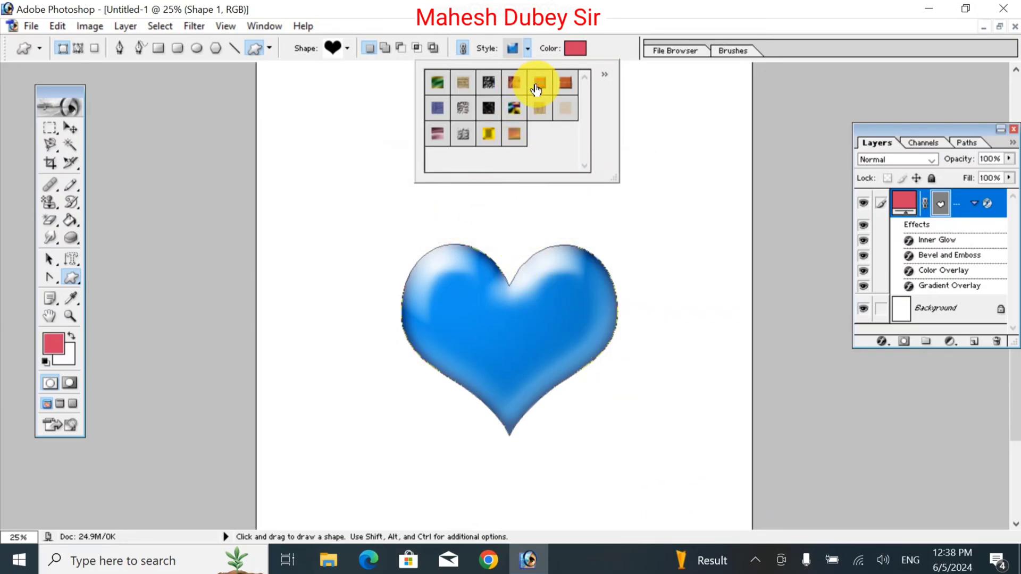
pyautogui.click(470, 118)
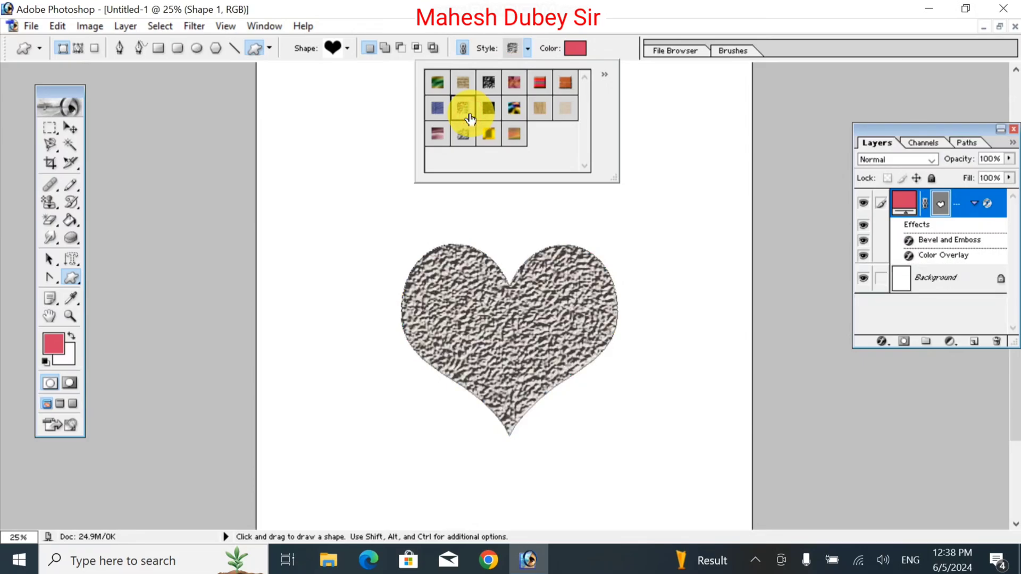
# Remove the style from the heart by applying No Style.
pyautogui.click(528, 49)
pyautogui.click(528, 49)
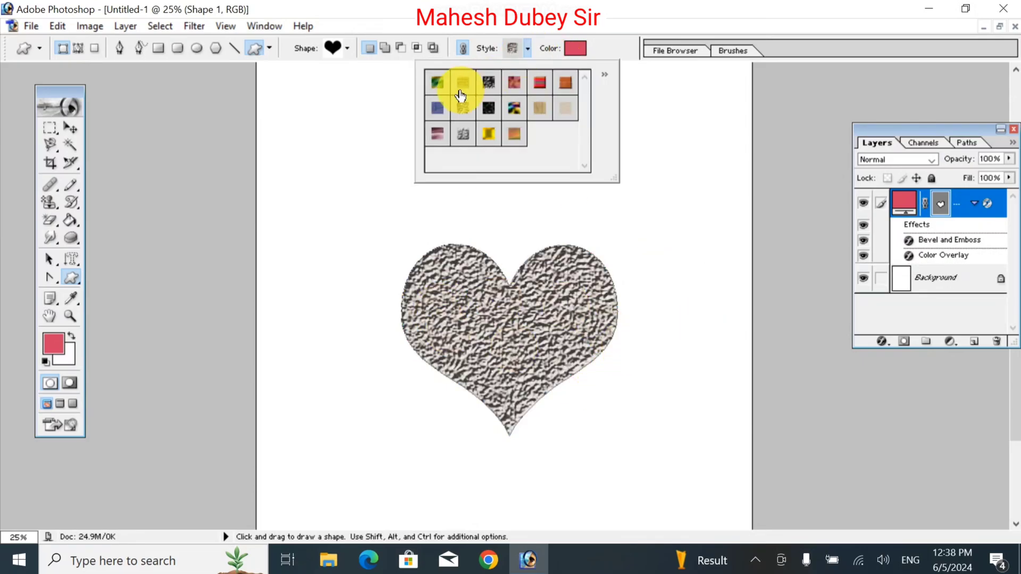
pyautogui.scroll(2, 468, 91)
pyautogui.click(604, 74)
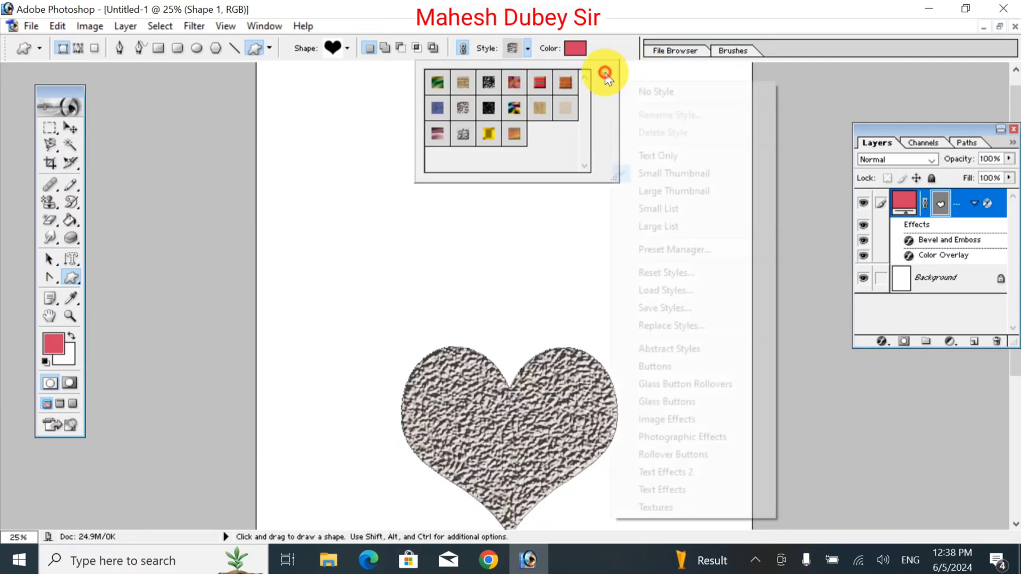
pyautogui.click(659, 93)
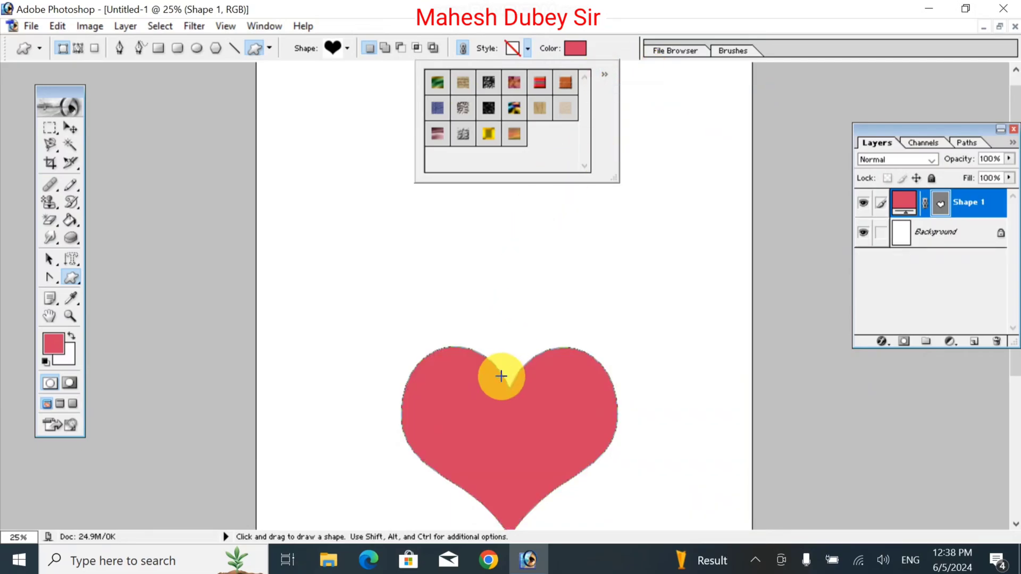
pyautogui.click(424, 245)
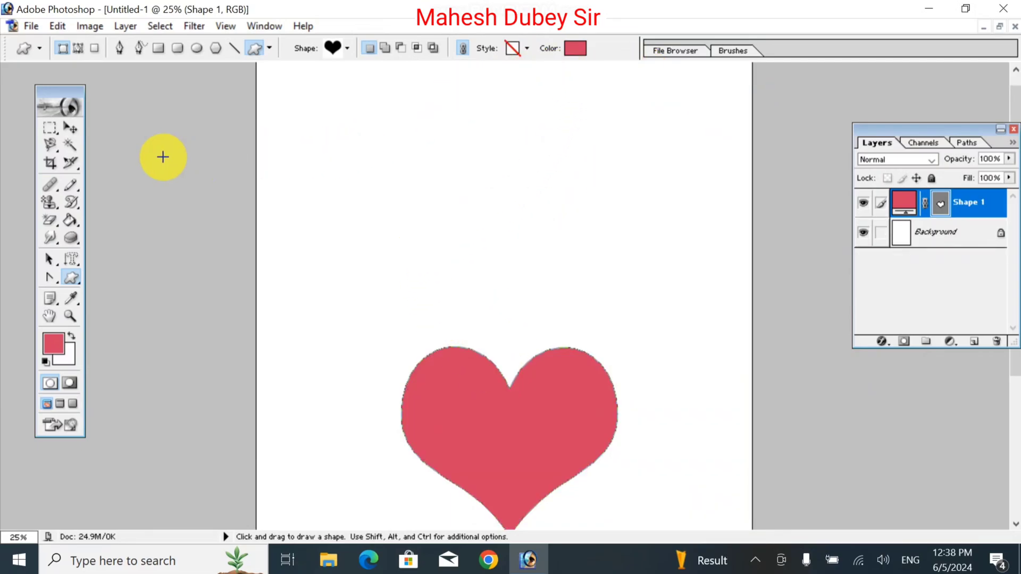
# Draw a large paw print above the heart with the Custom Shape tool, using the paw preset.
pyautogui.click(78, 277)
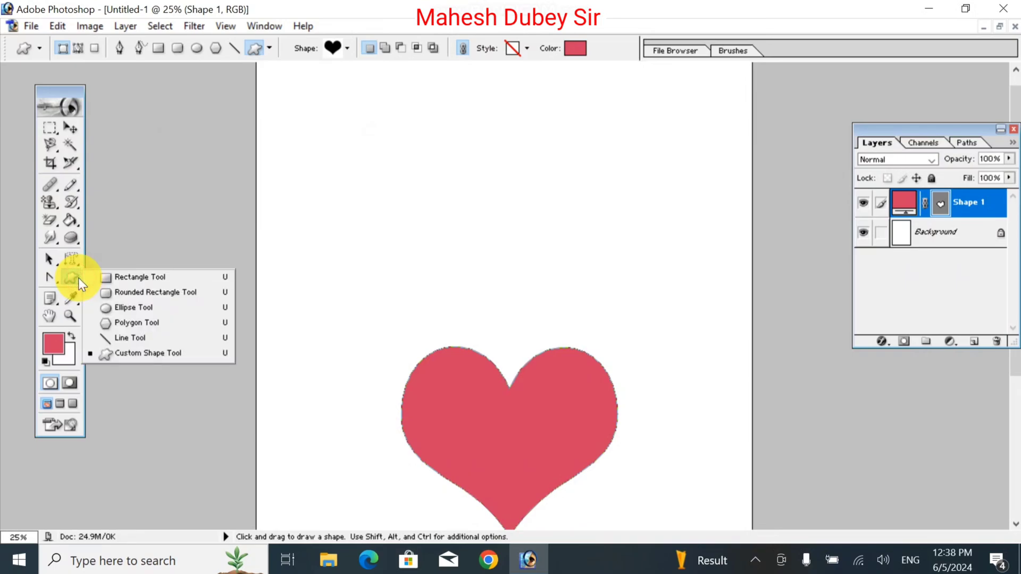
pyautogui.click(168, 355)
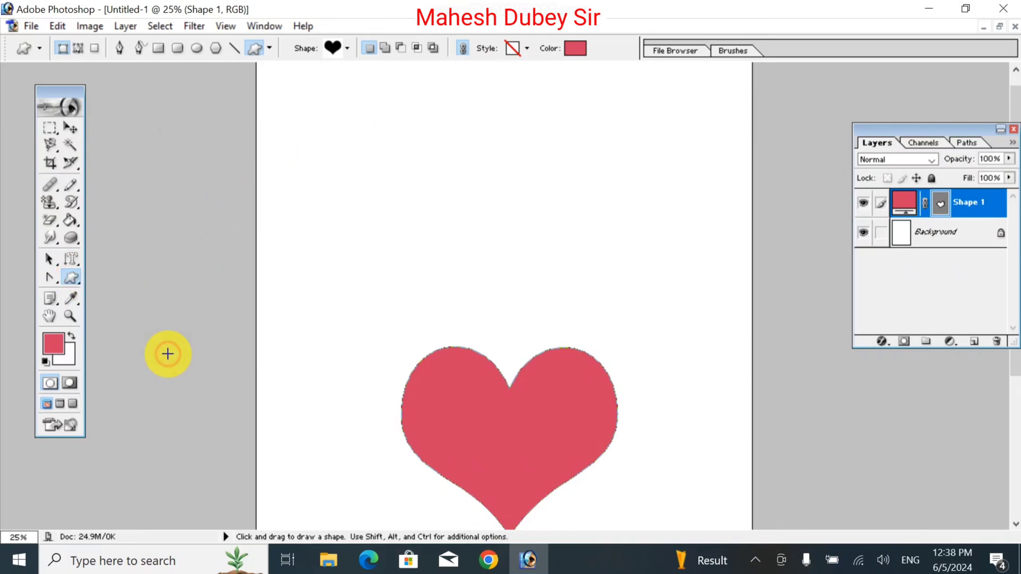
pyautogui.click(349, 48)
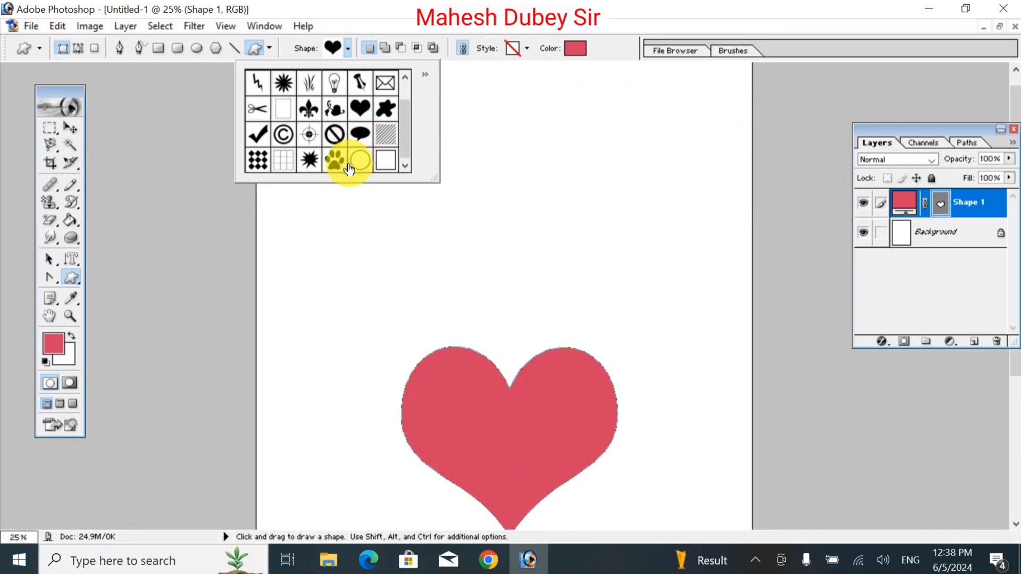
pyautogui.click(330, 161)
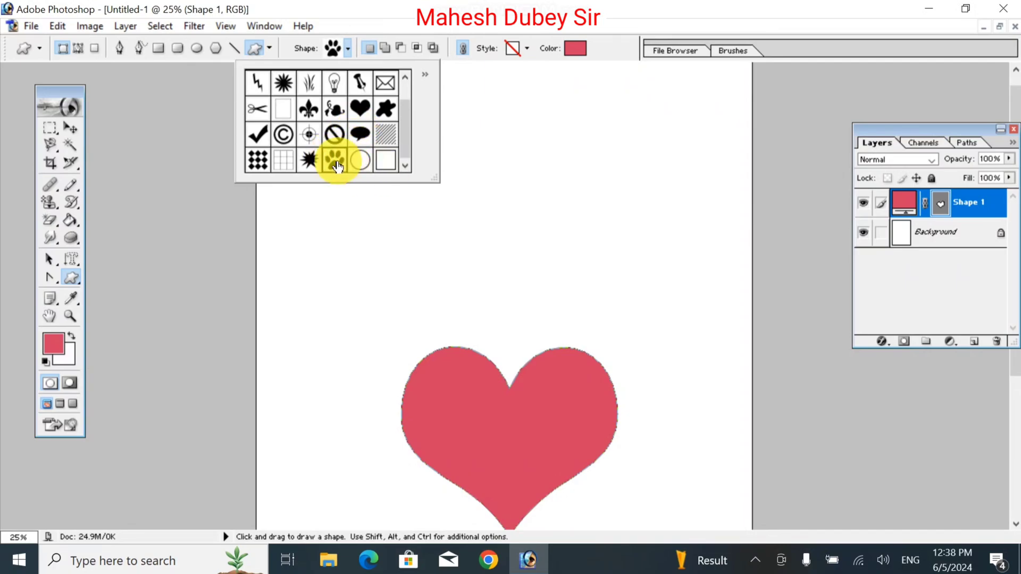
pyautogui.click(333, 163)
pyautogui.moveTo(357, 130); pyautogui.dragTo(509, 295)
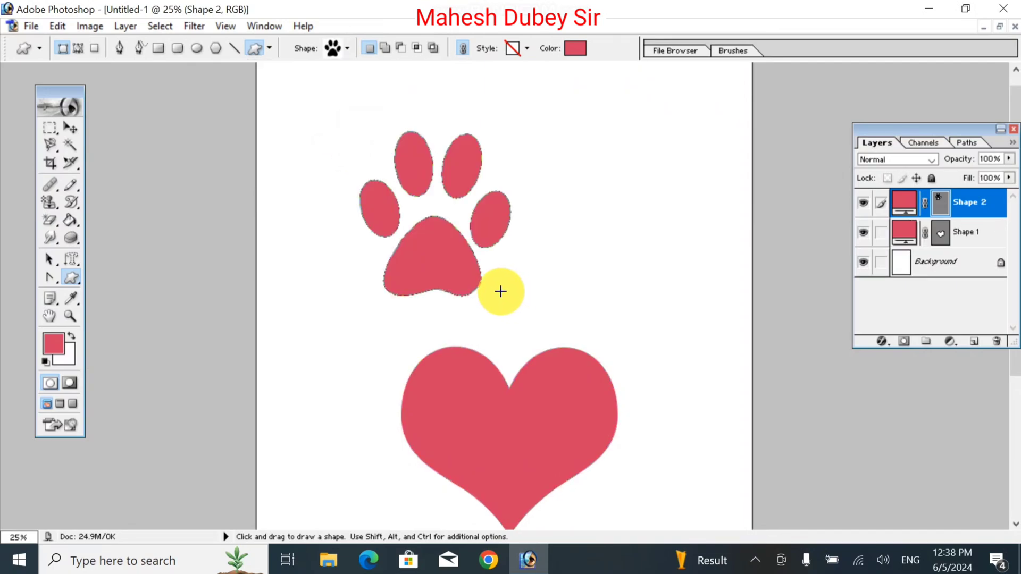
# Draw a scissors custom shape between the paw print and the heart and set its colour to greyish mauve AA8E95.
pyautogui.click(343, 51)
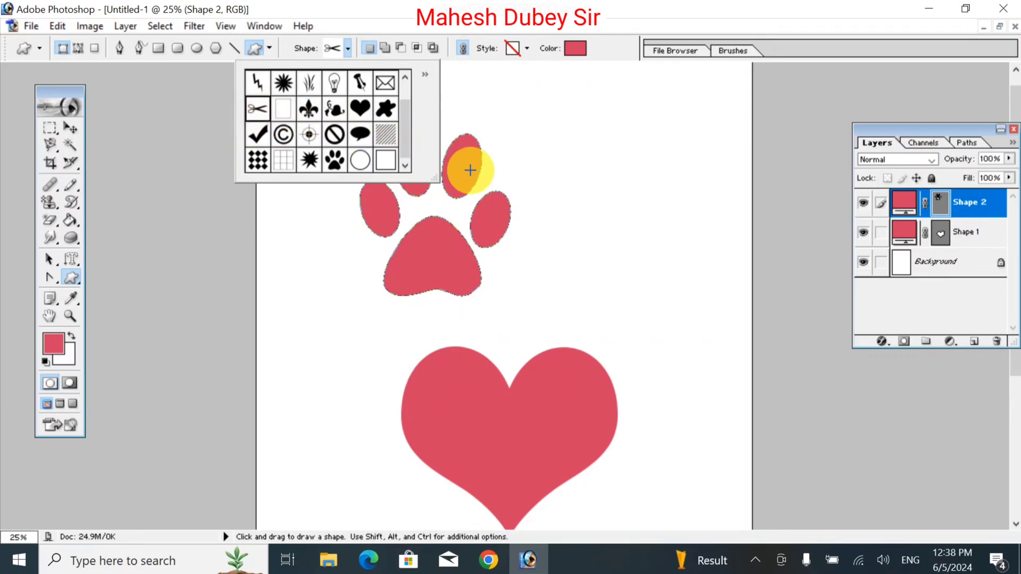
pyautogui.moveTo(514, 256); pyautogui.dragTo(646, 343)
pyautogui.click(575, 48)
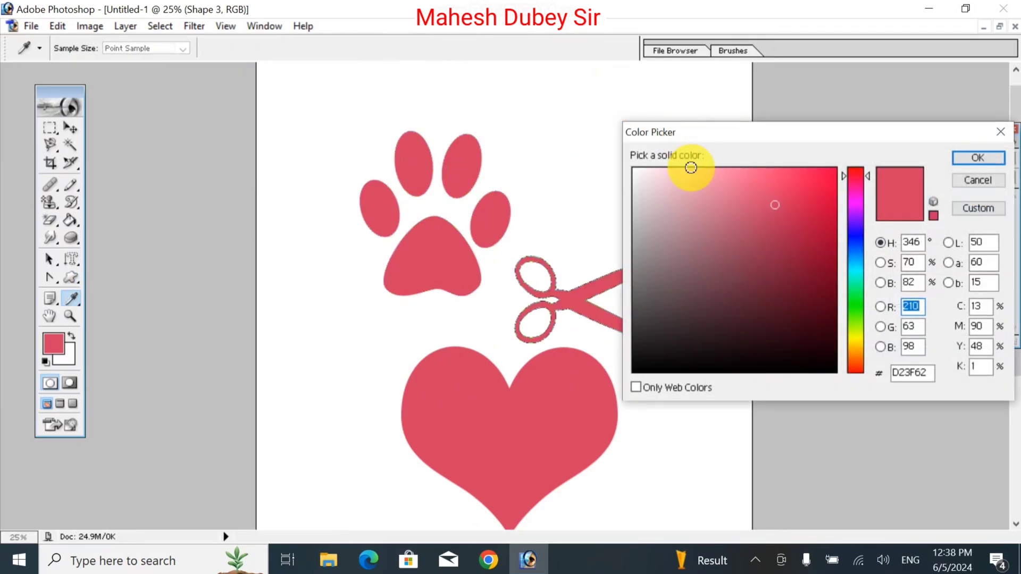
pyautogui.moveTo(683, 176); pyautogui.dragTo(666, 236)
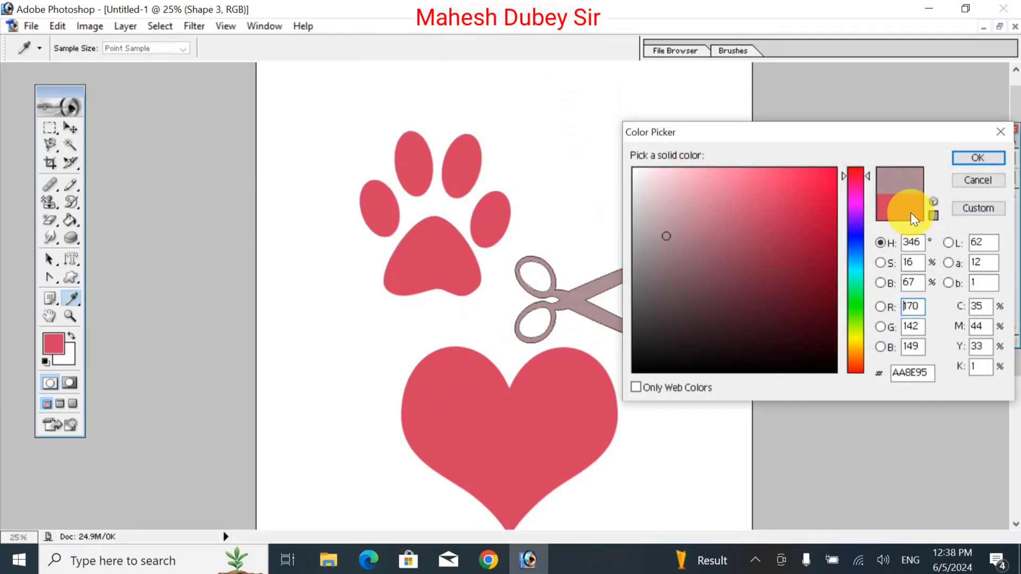
pyautogui.click(993, 158)
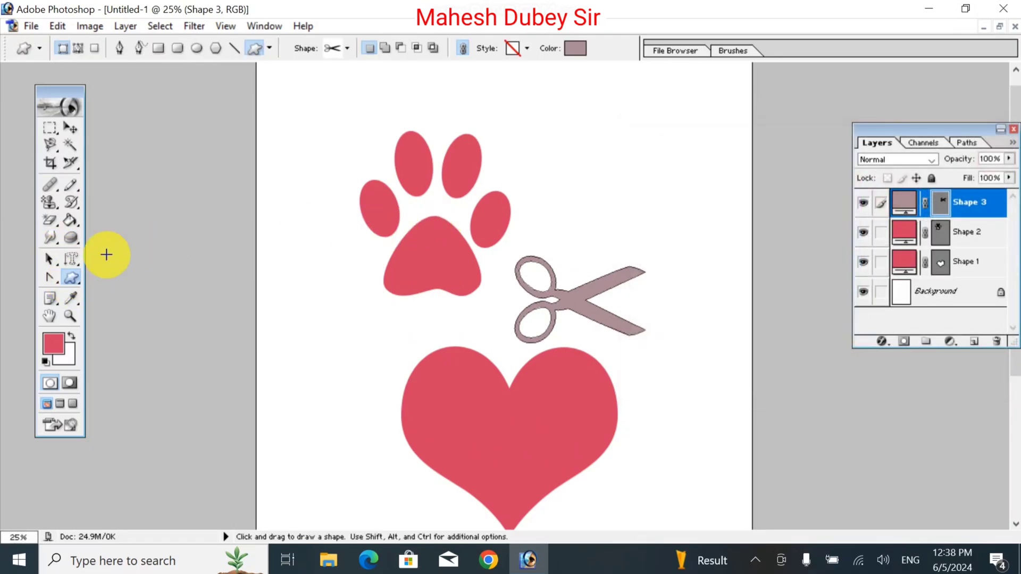
# Draw a scissors outline as a path beside the paw's toes and move the mauve scissors layer slightly down toward the heart.
pyautogui.click(79, 48)
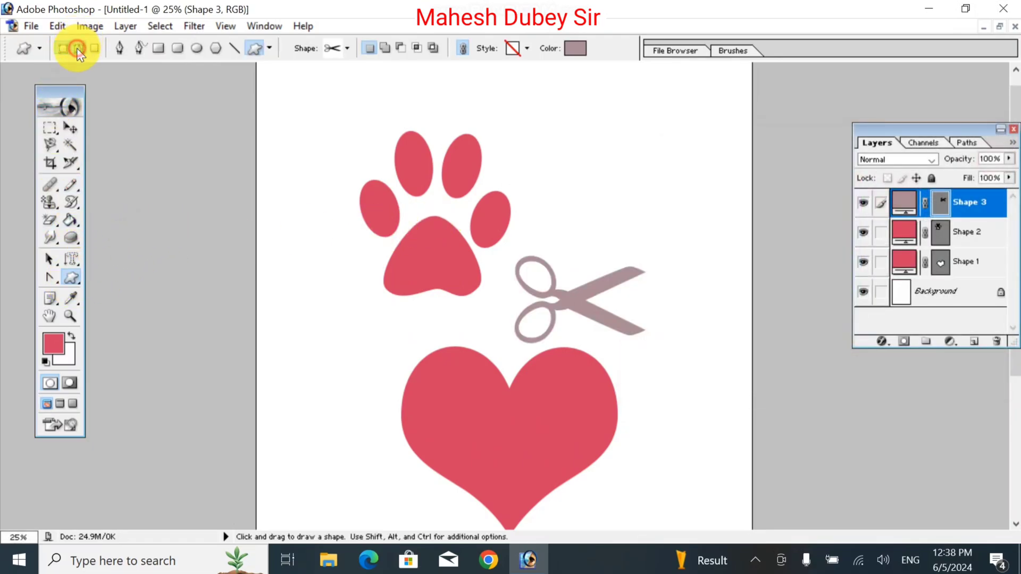
pyautogui.moveTo(494, 113); pyautogui.dragTo(614, 189)
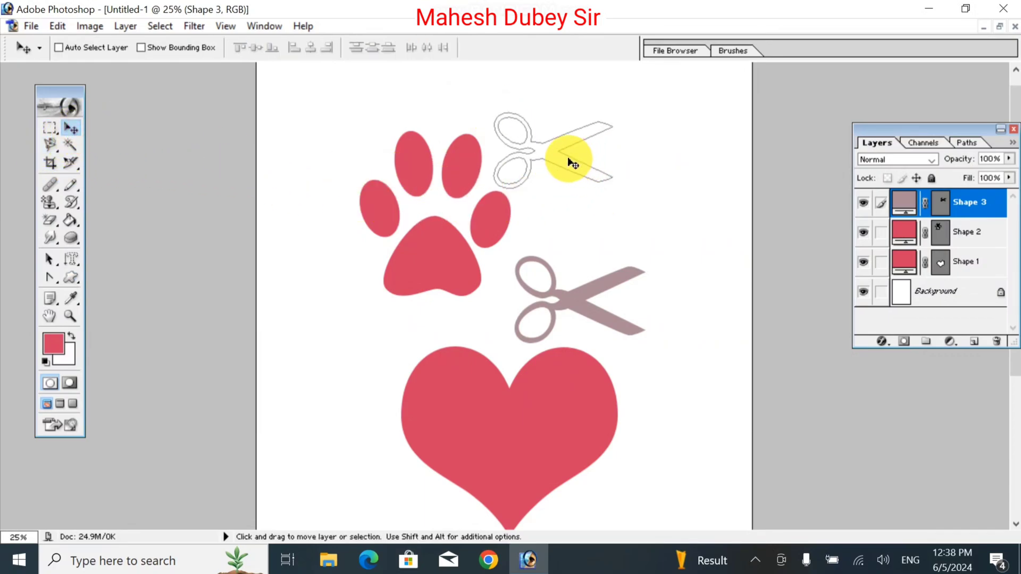
pyautogui.moveTo(570, 154)
pyautogui.mouseDown()
pyautogui.moveTo(647, 166)
pyautogui.moveTo(583, 163)
pyautogui.mouseUp()
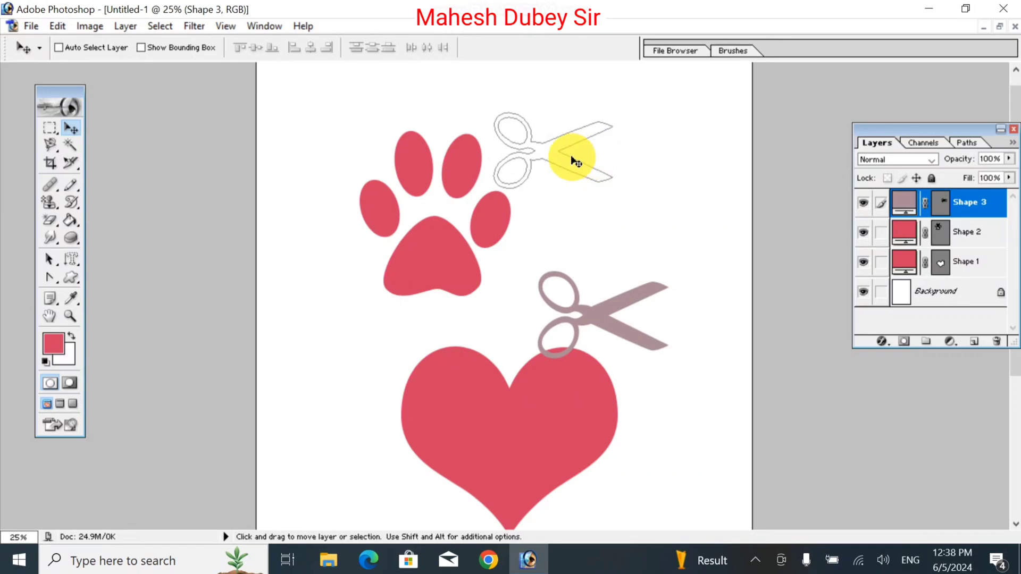
# Make the Background layer active and try a Magic Wand selection inside the scissors outline, clearing the selection again.
pyautogui.rightClick(551, 165)
pyautogui.click(557, 172)
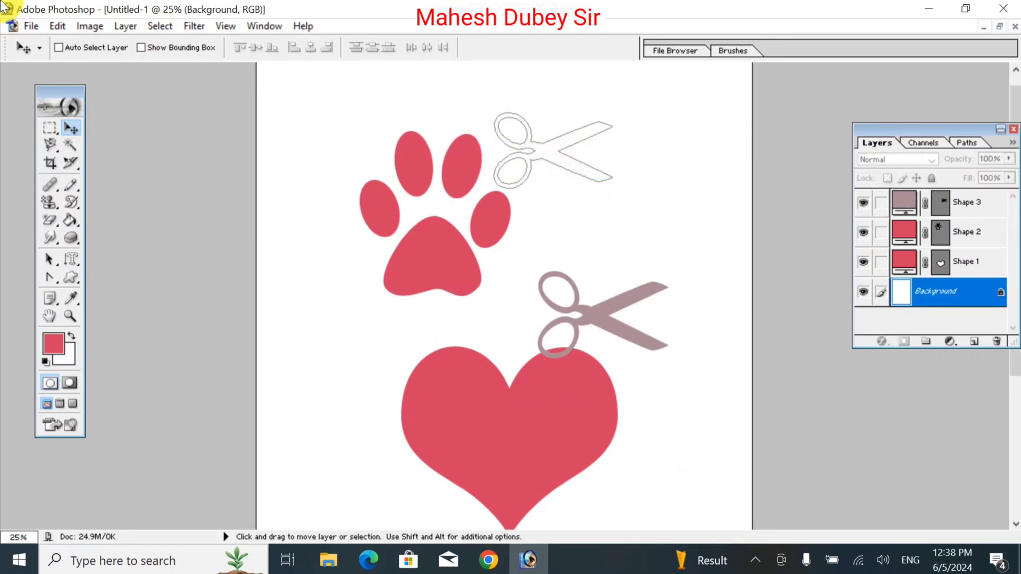
pyautogui.click(64, 146)
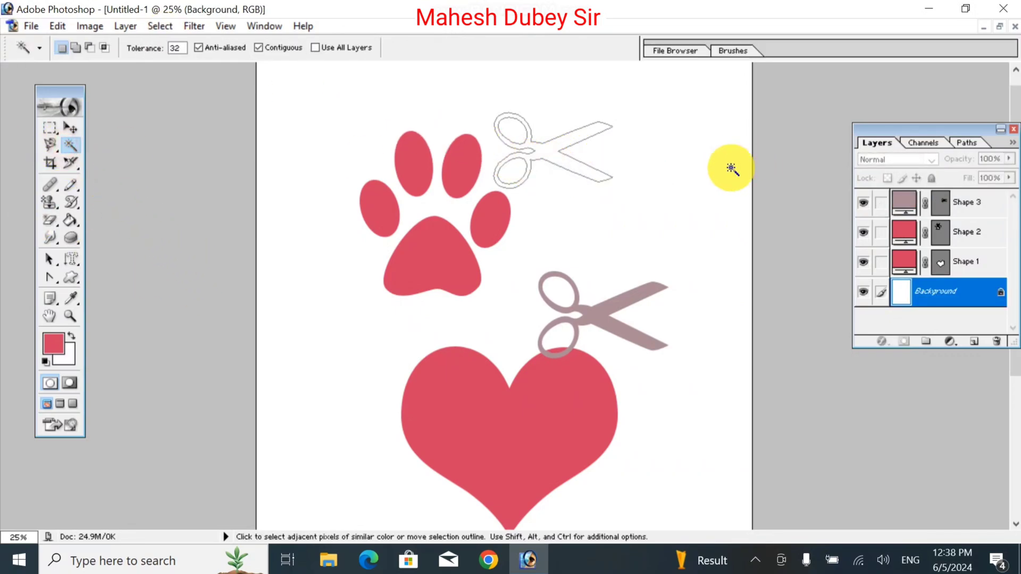
pyautogui.click(548, 156)
pyautogui.click(546, 154)
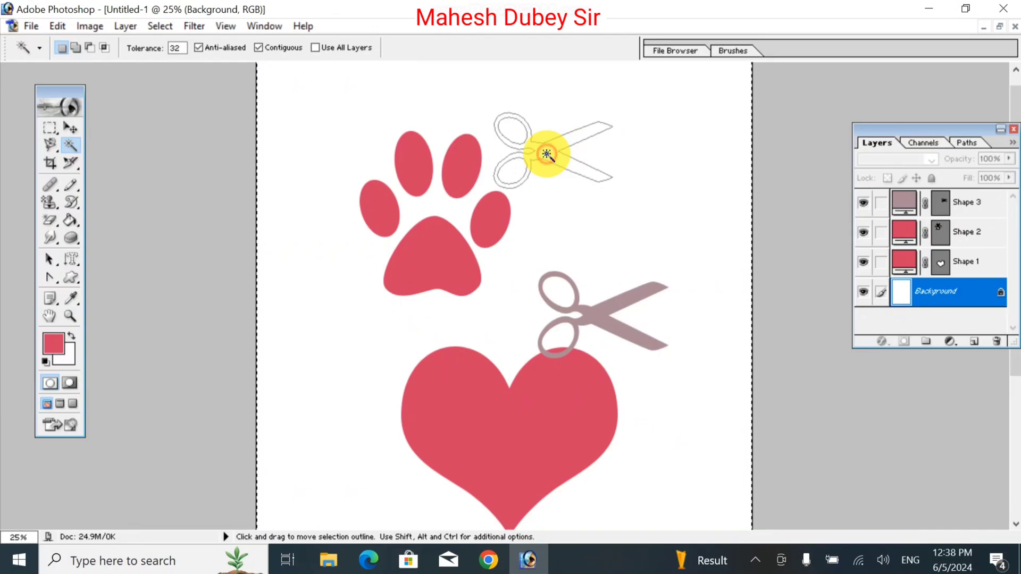
pyautogui.click(546, 154)
pyautogui.click(546, 154)
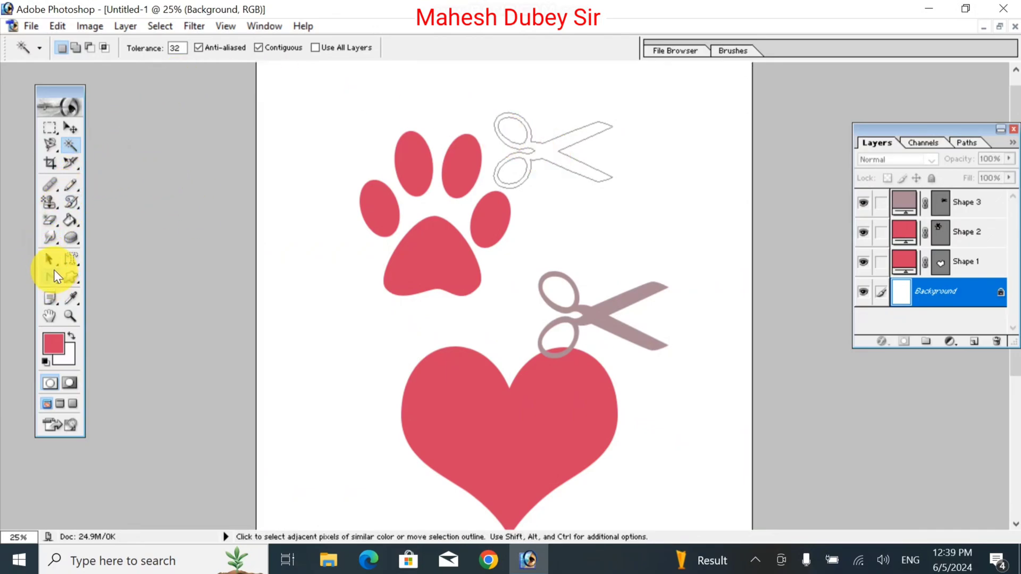
pyautogui.moveTo(48, 280); pyautogui.dragTo(131, 273)
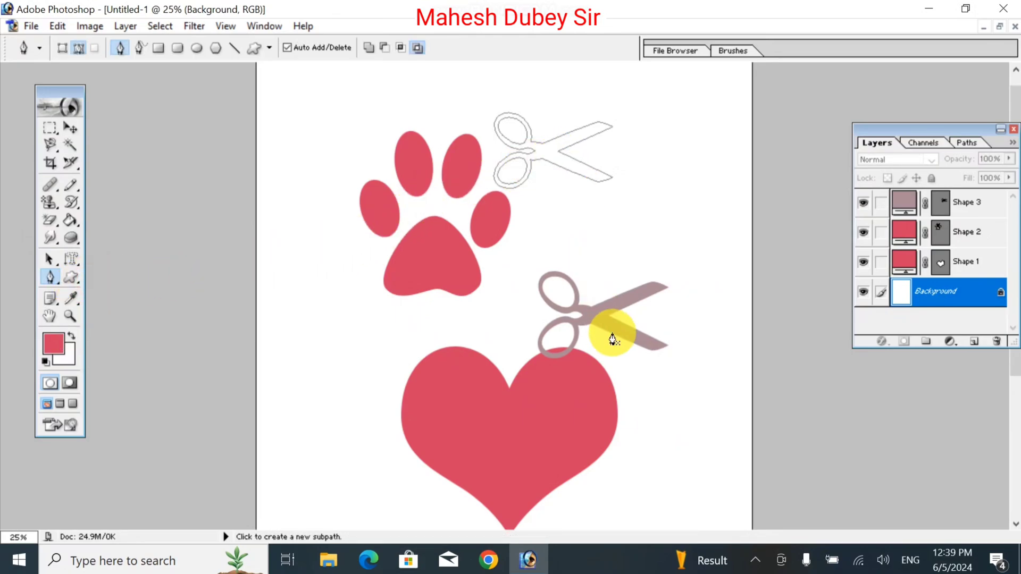
pyautogui.click(72, 144)
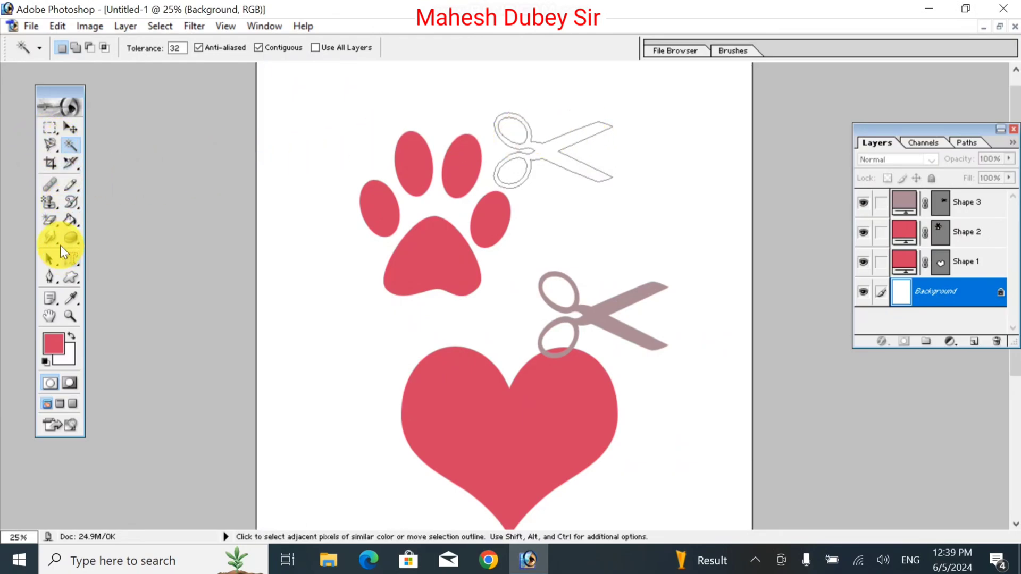
pyautogui.click(73, 260)
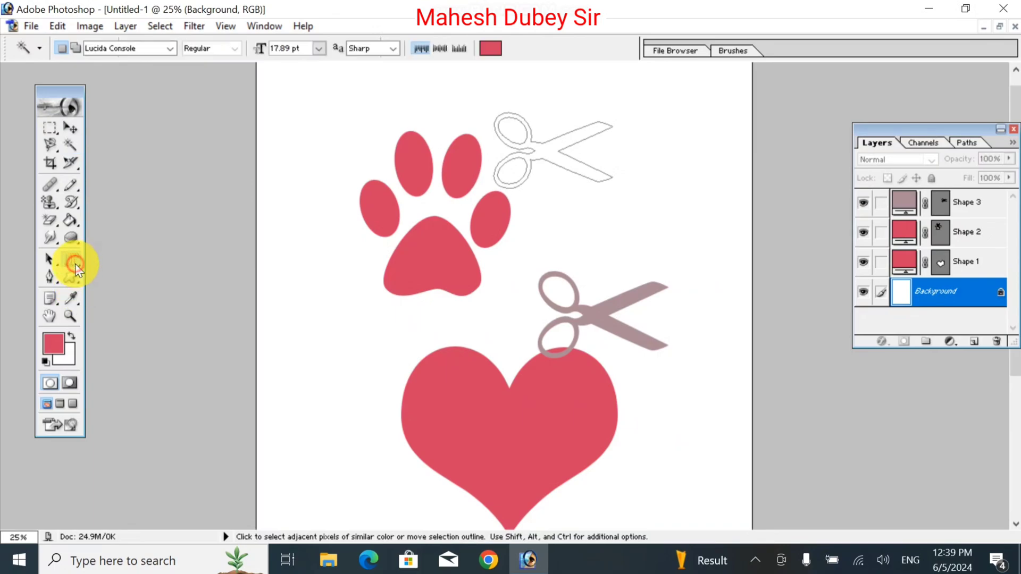
# Draw a filled red scissors custom shape as a shape layer above the mauve scissors and move it up beside the paw's toes.
pyautogui.click(75, 280)
pyautogui.moveTo(75, 281); pyautogui.dragTo(137, 354)
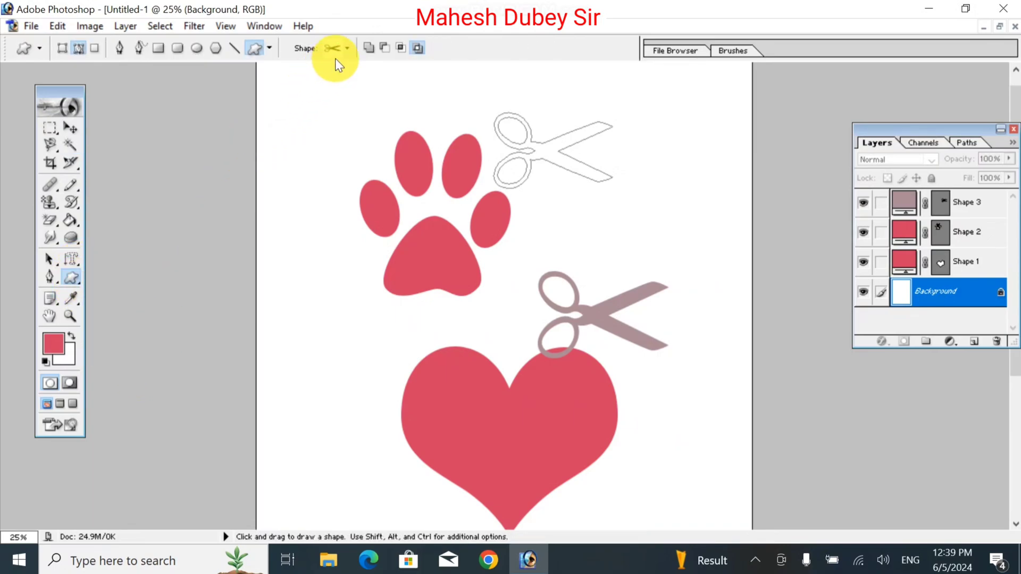
pyautogui.click(62, 48)
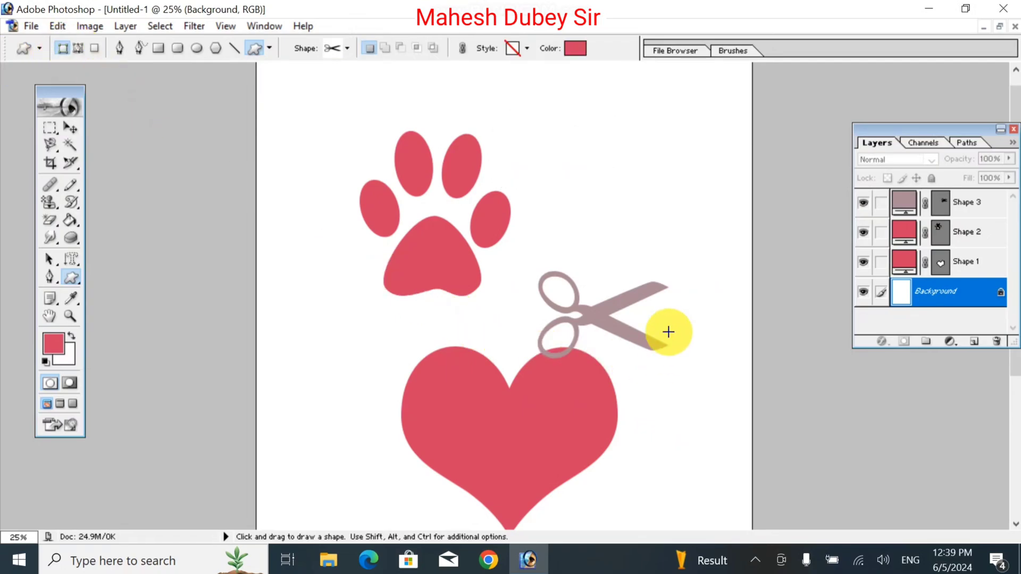
pyautogui.moveTo(548, 171); pyautogui.dragTo(704, 262)
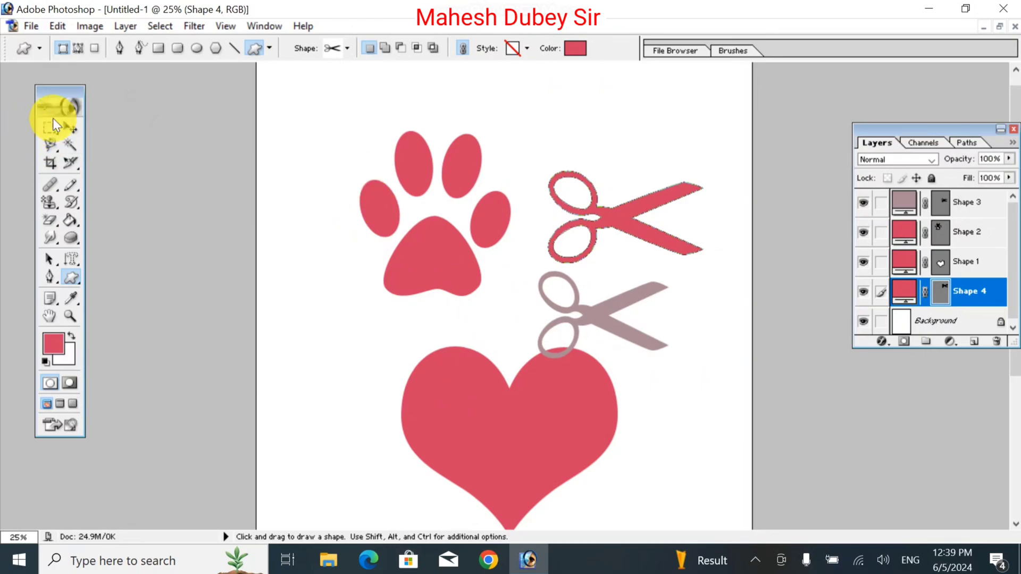
pyautogui.click(74, 128)
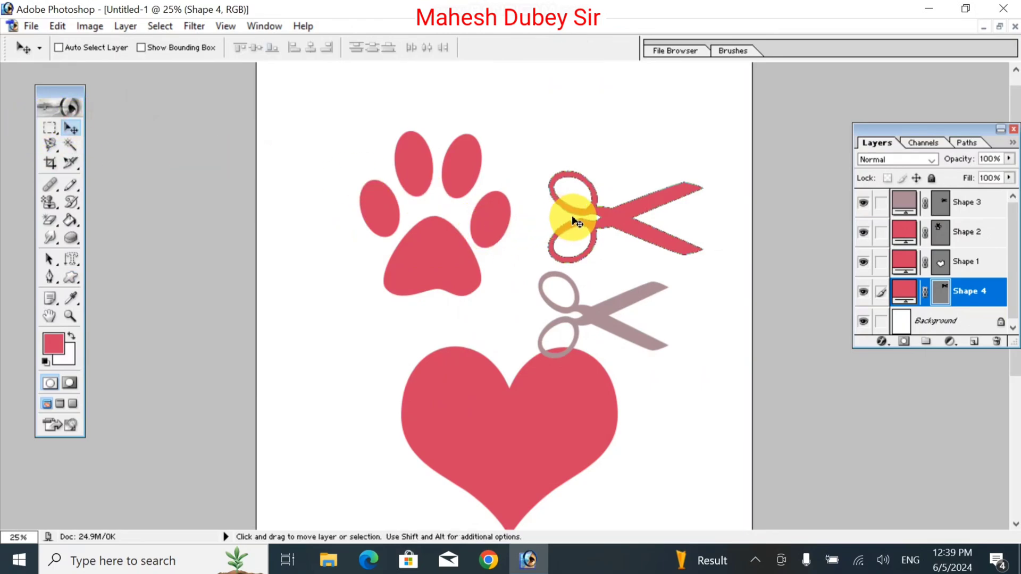
pyautogui.moveTo(613, 227); pyautogui.dragTo(581, 174)
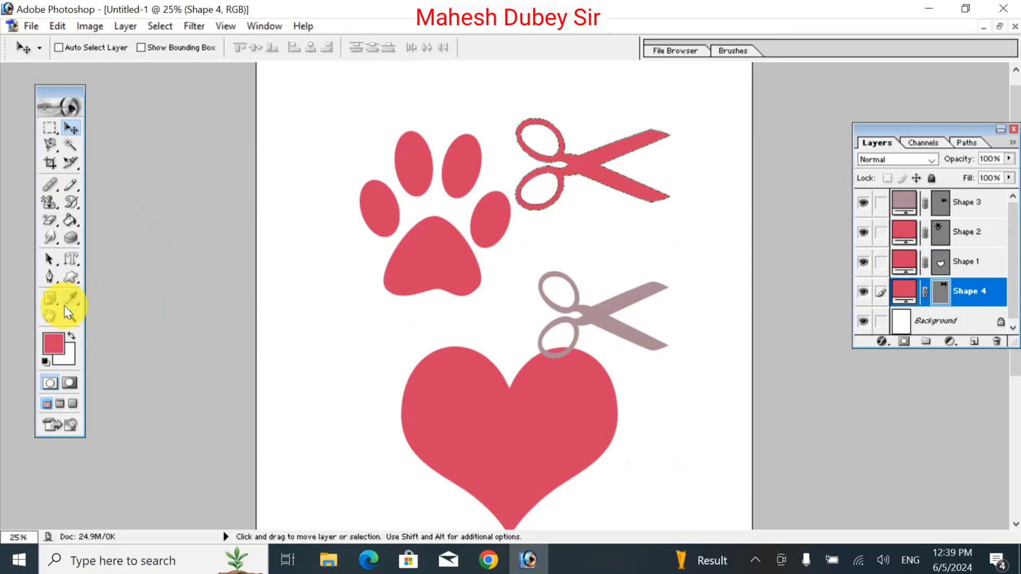
# Switch back to the Custom Shape tool.
pyautogui.click(70, 277)
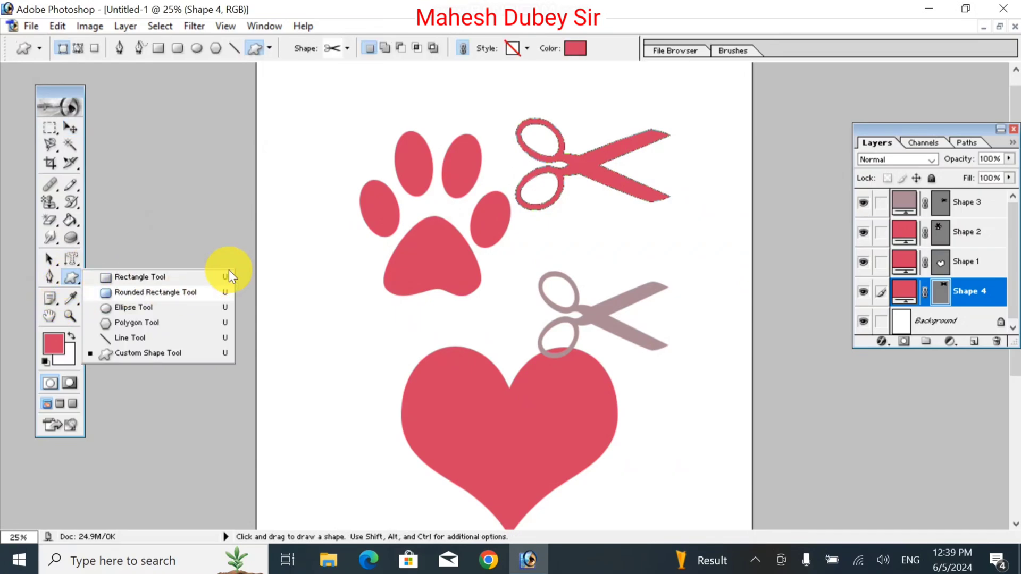
pyautogui.click(174, 356)
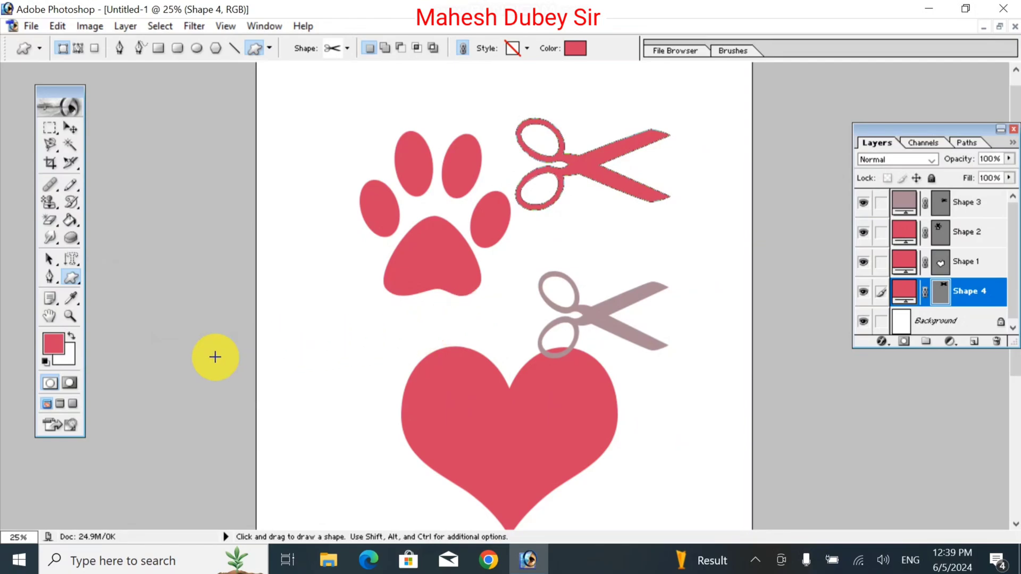